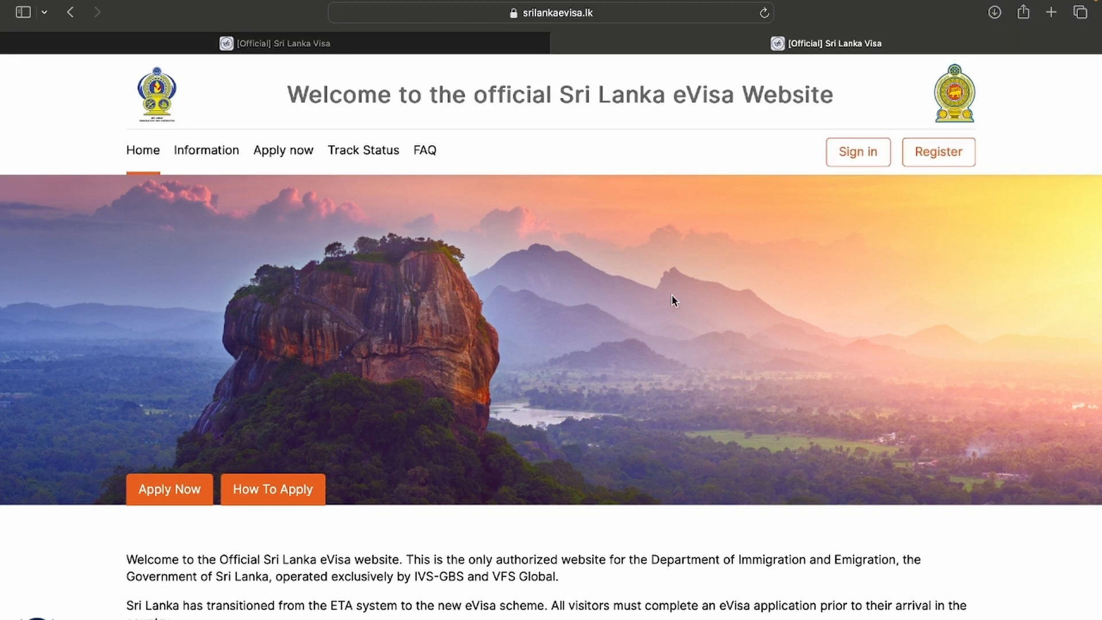
Open the eVisa Register page from the home page header in a new tab
click(940, 153)
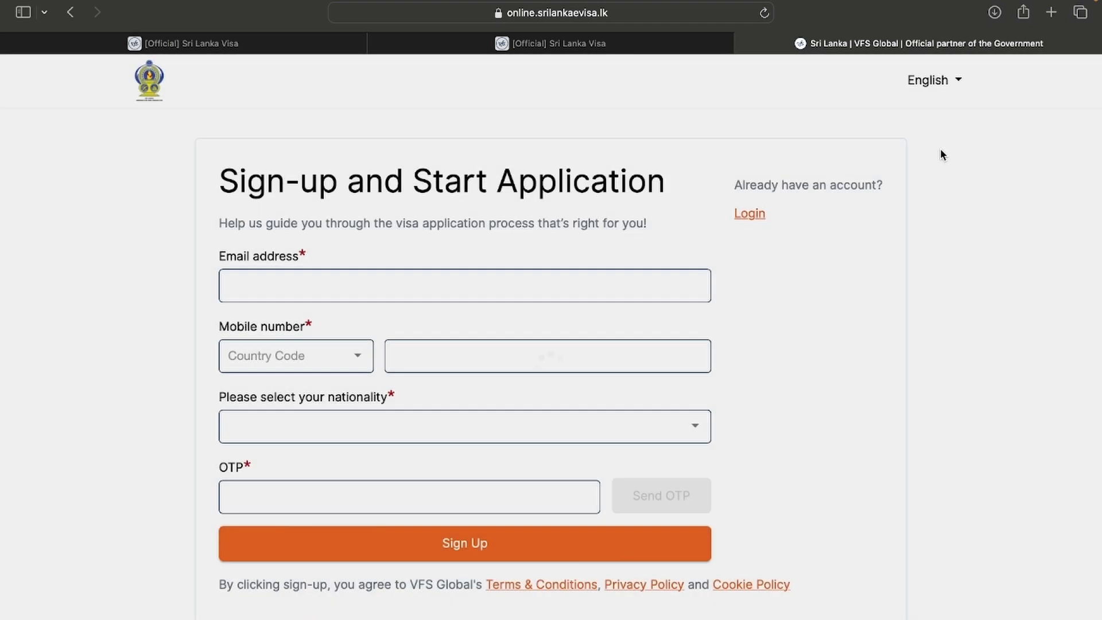
Switch to login, enter the registered email and request a one-time password
scroll(402, 322, down, 1)
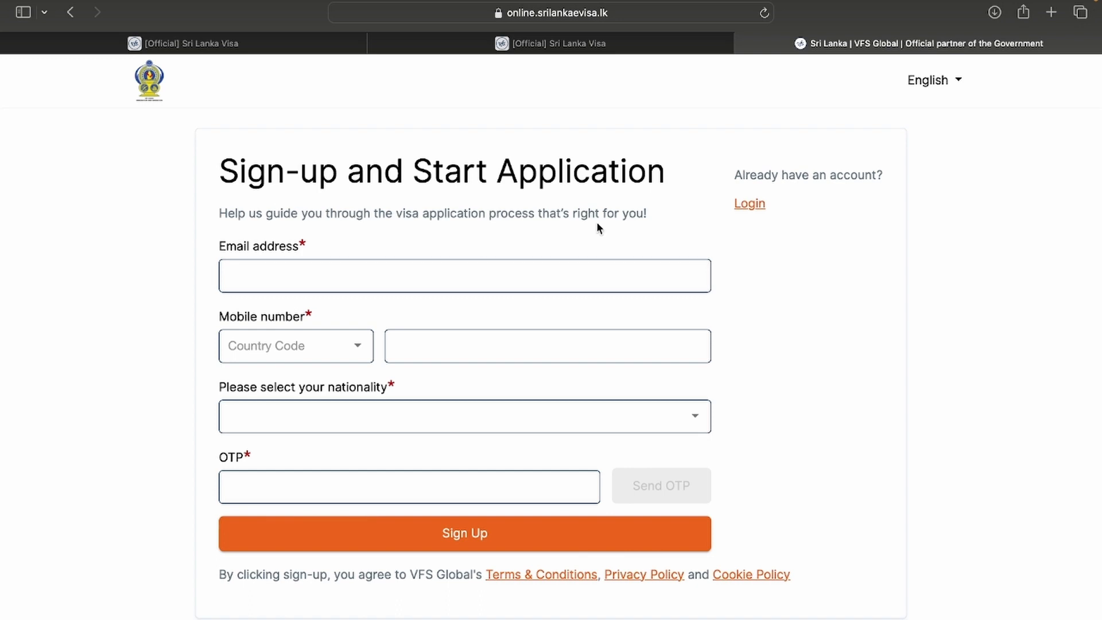
click(756, 209)
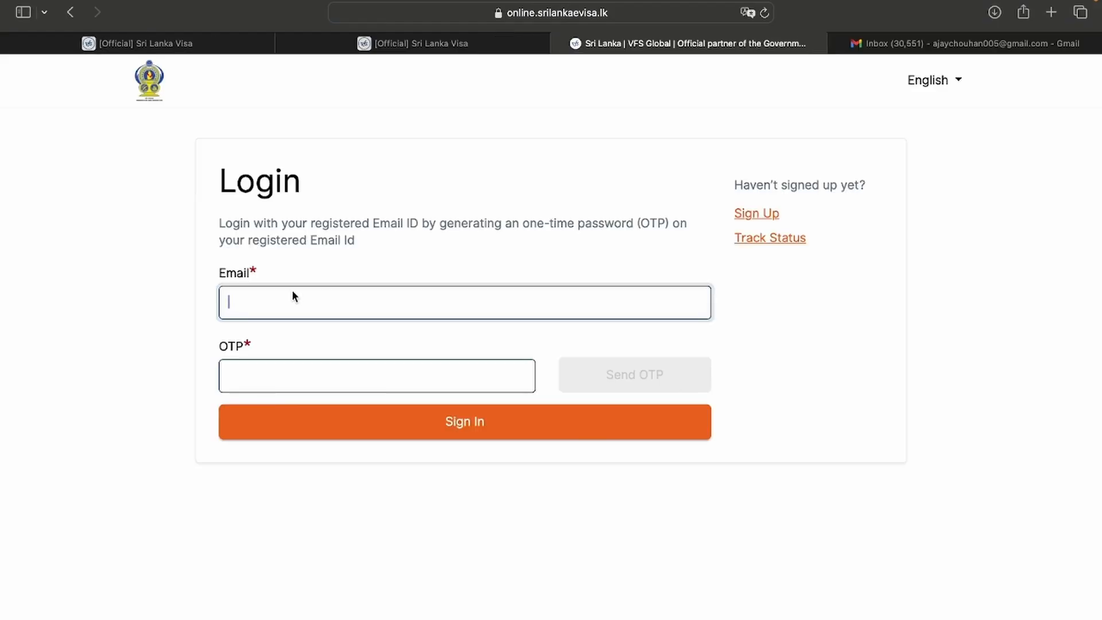
click(599, 374)
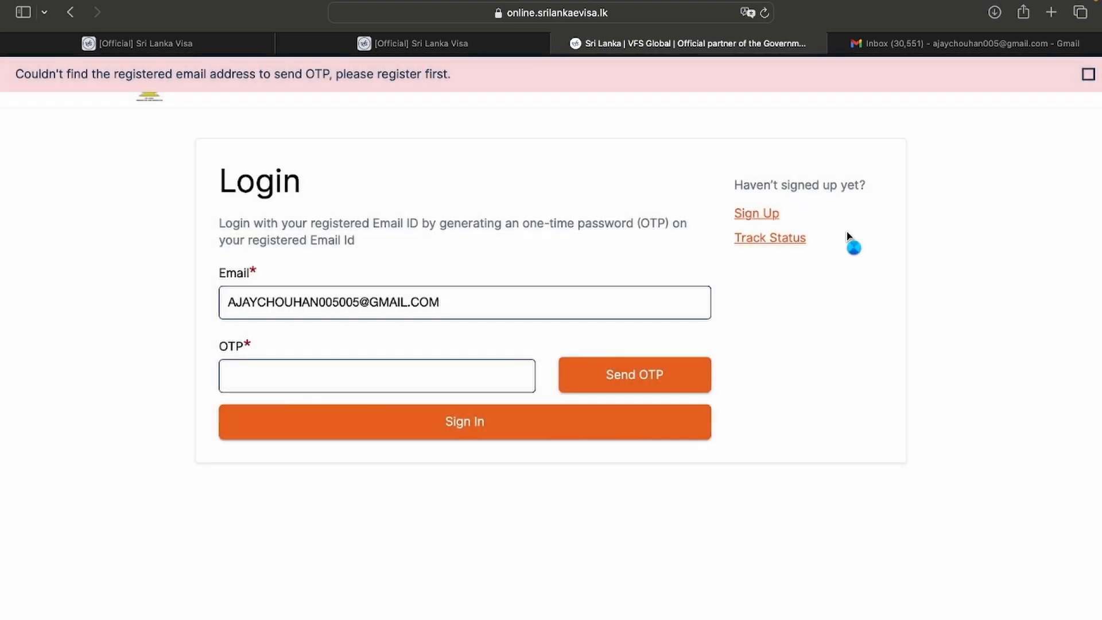
click(889, 44)
Enter the emailed one-time password and sign in
click(283, 383)
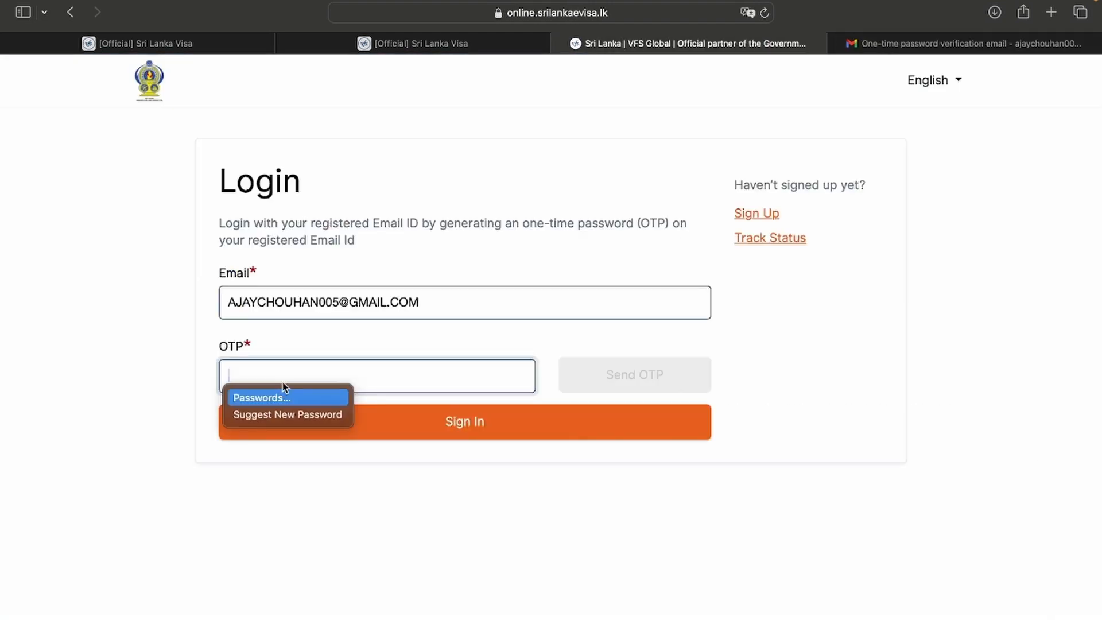
text(••••••)
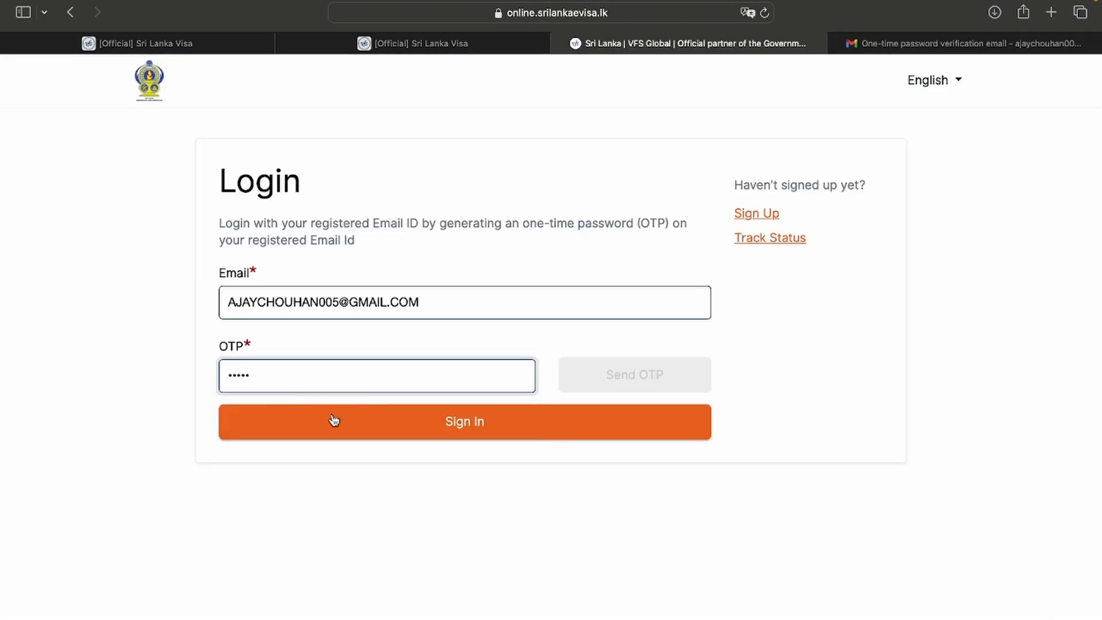
click(350, 429)
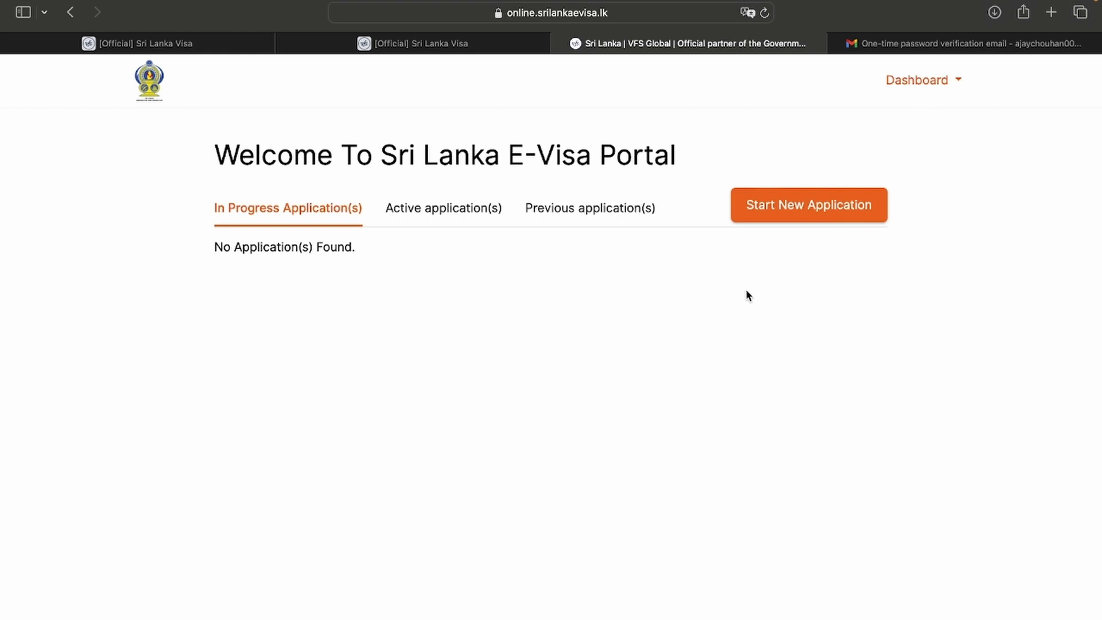
Start a new application with India as nationality and country of residence
click(792, 220)
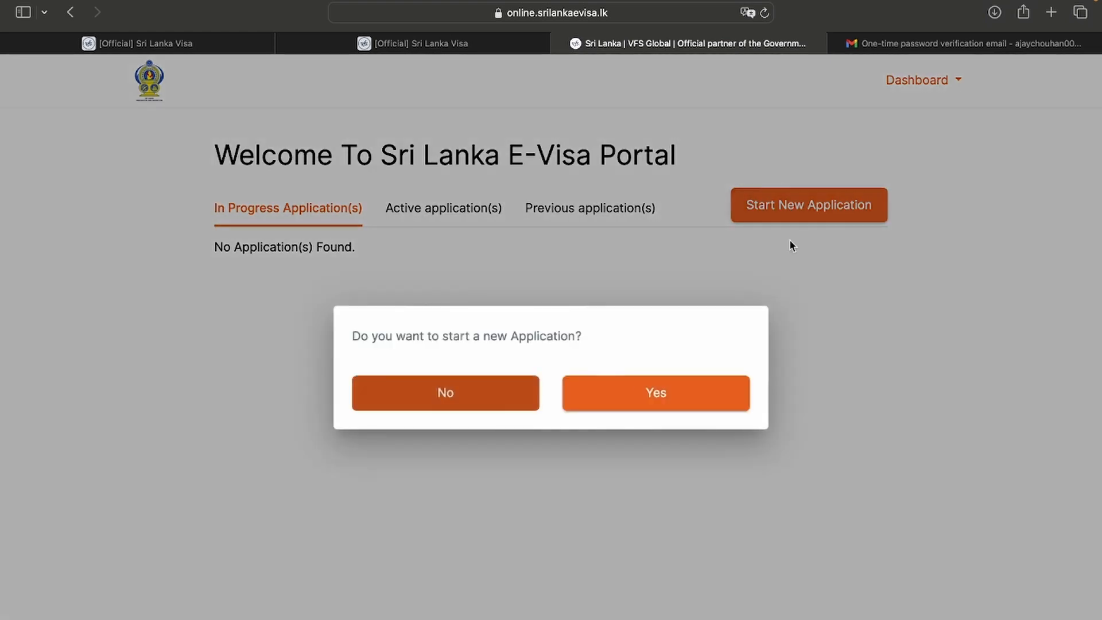
click(647, 406)
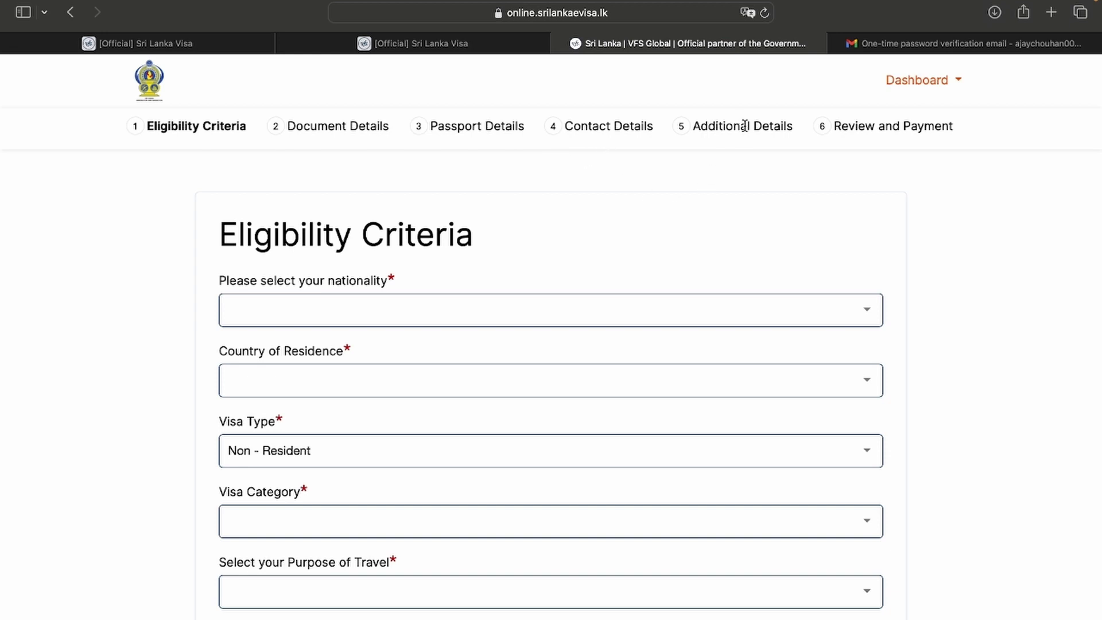
scroll(147, 355, down, 2)
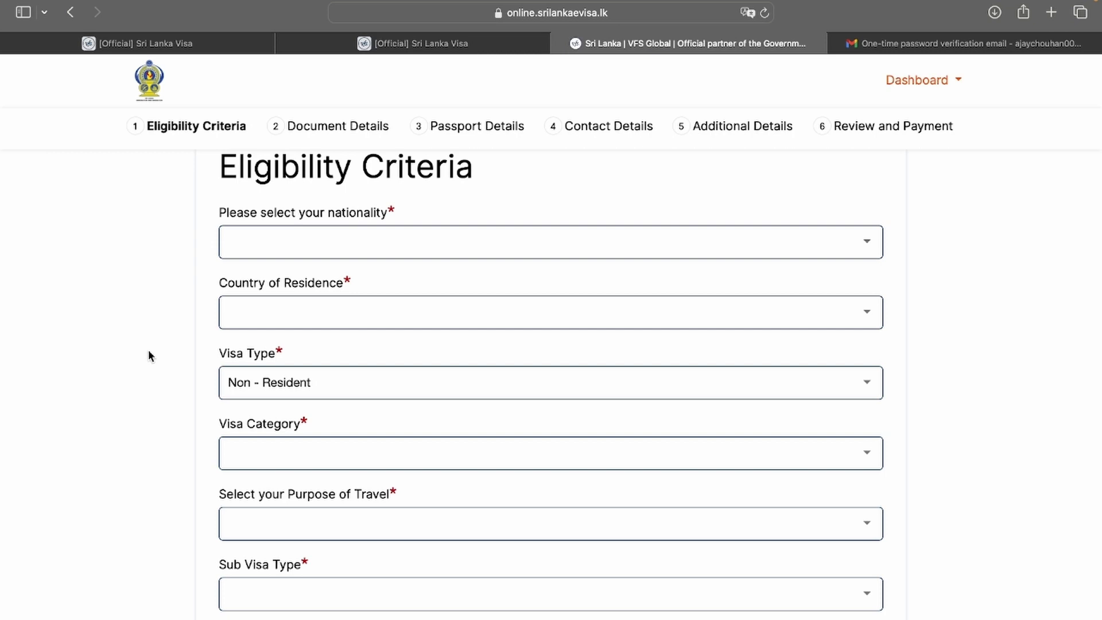
click(290, 259)
text(indi)
click(277, 315)
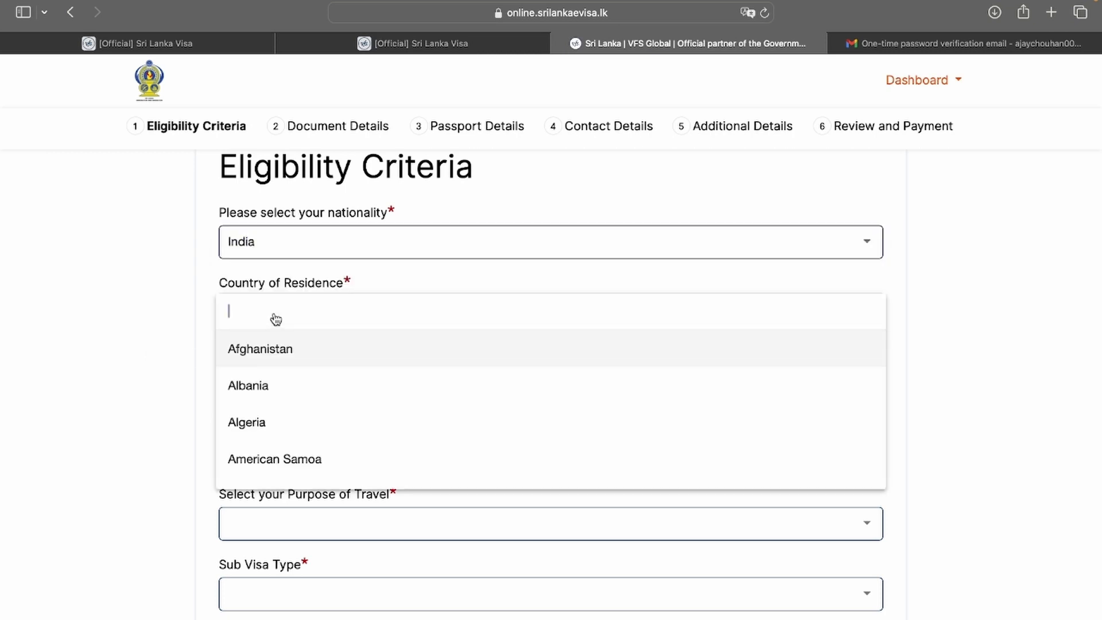
text(india)
click(270, 384)
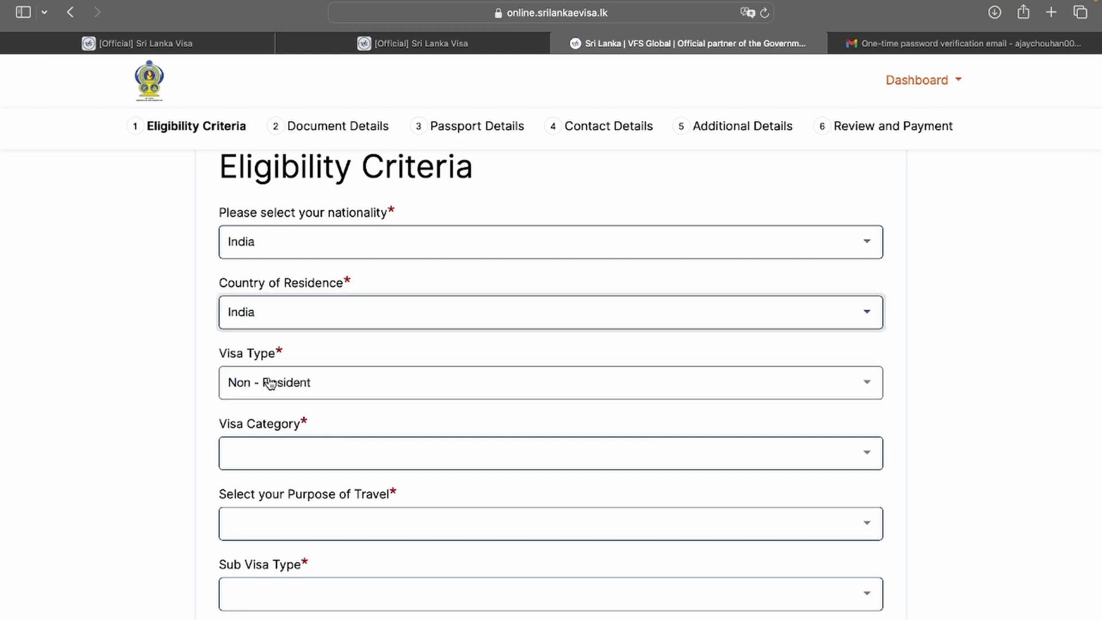
Choose Tourist, Sightseeing, 30 Days Single entry Visa and Ordinary Passport
scroll(298, 412, down, 3)
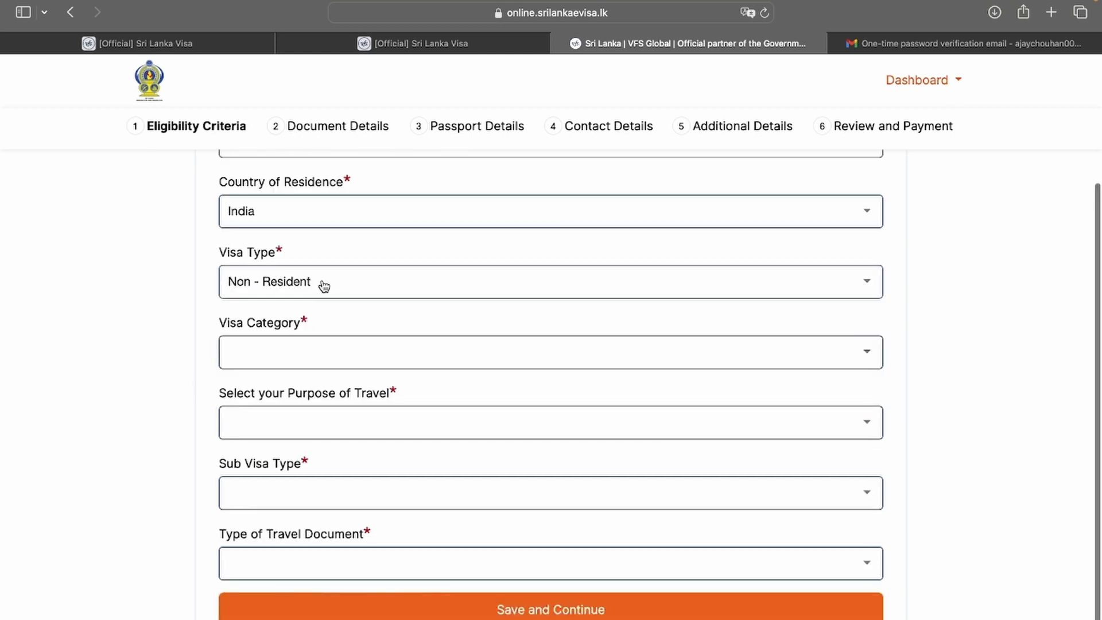
click(283, 356)
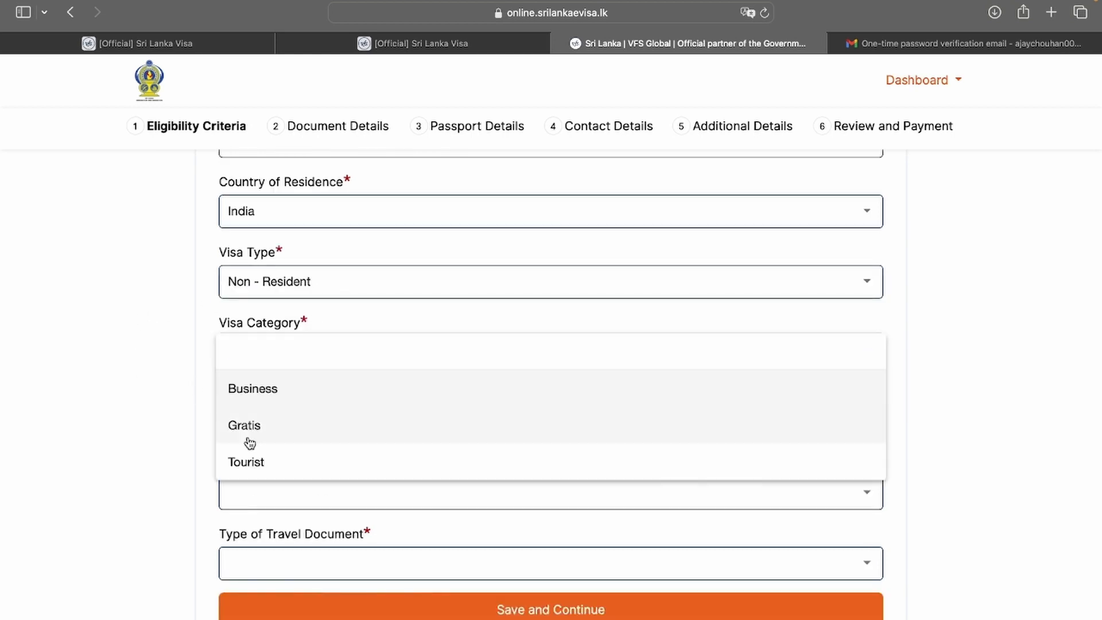
click(247, 463)
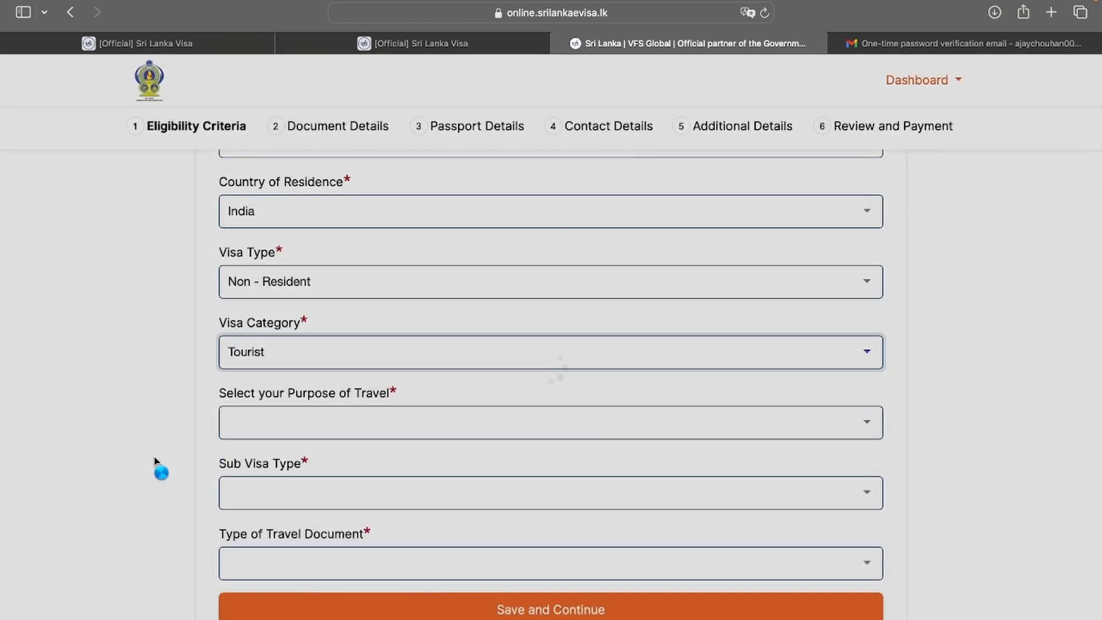
click(264, 424)
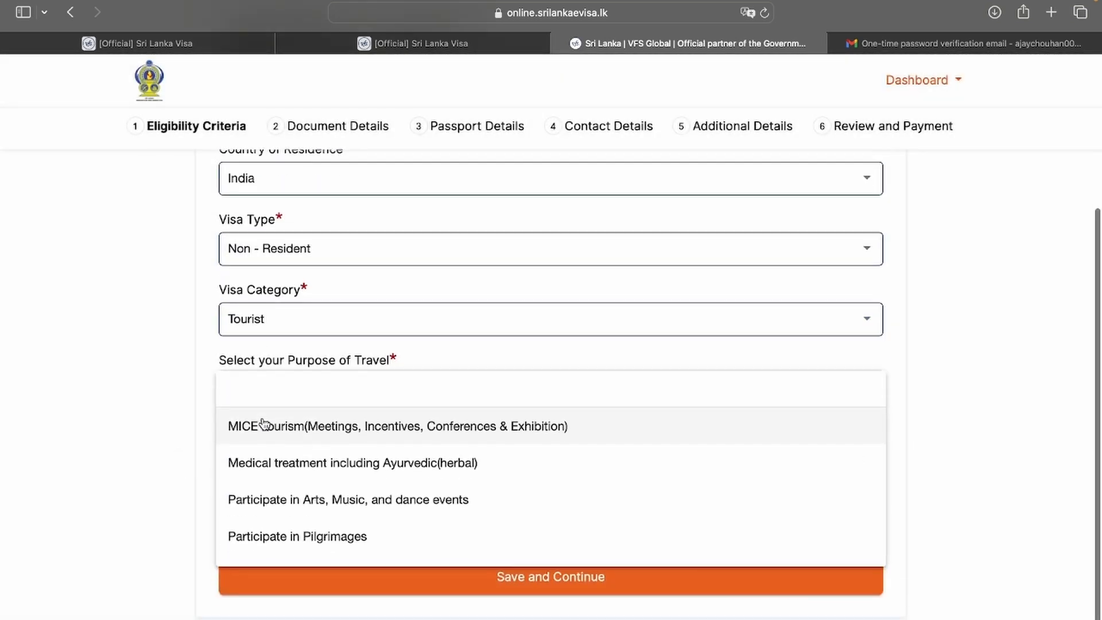
scroll(266, 516, down, 4)
click(266, 533)
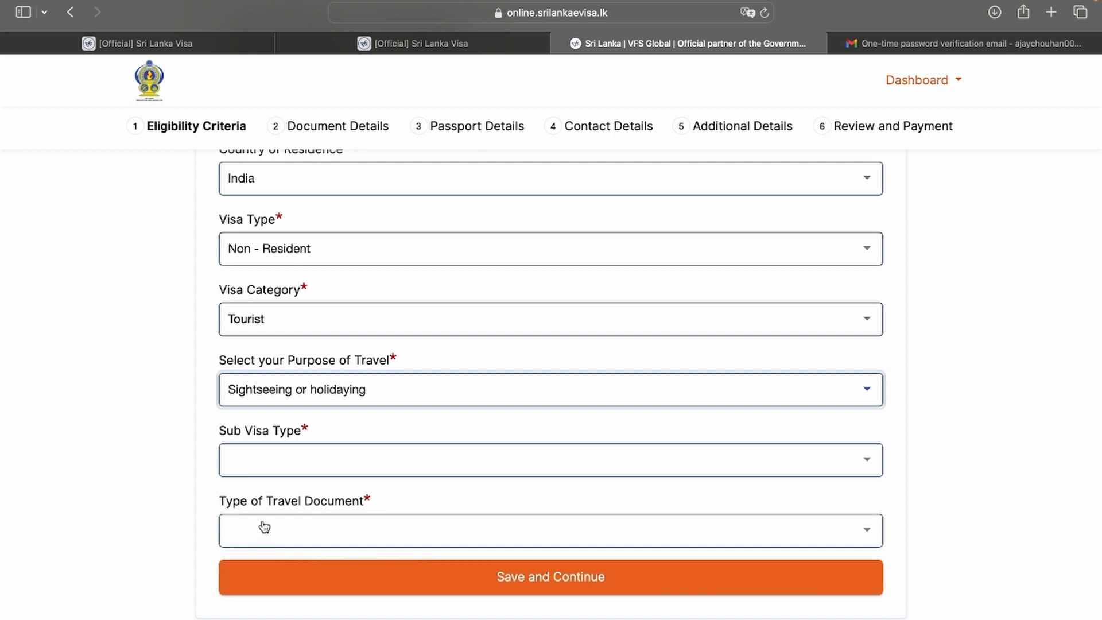
click(273, 456)
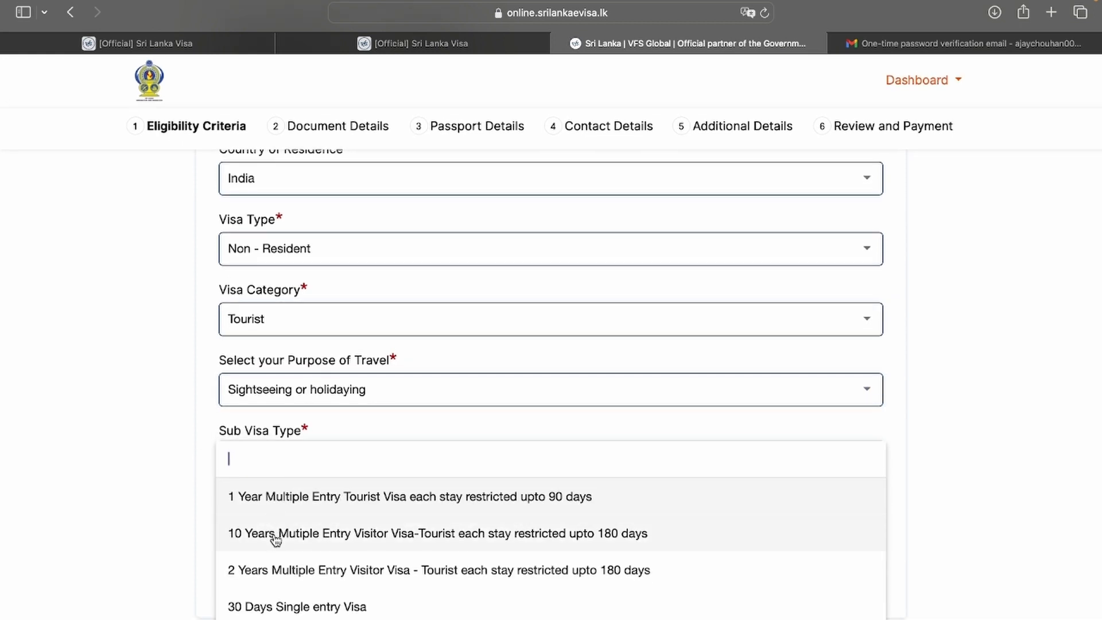
scroll(273, 574, down, 2)
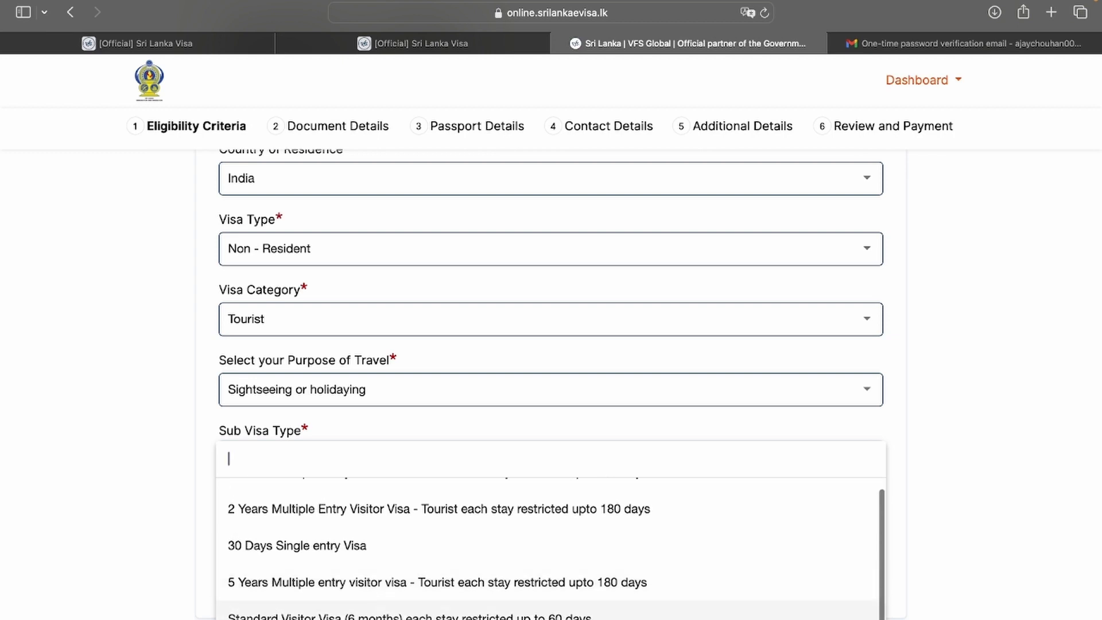
click(324, 560)
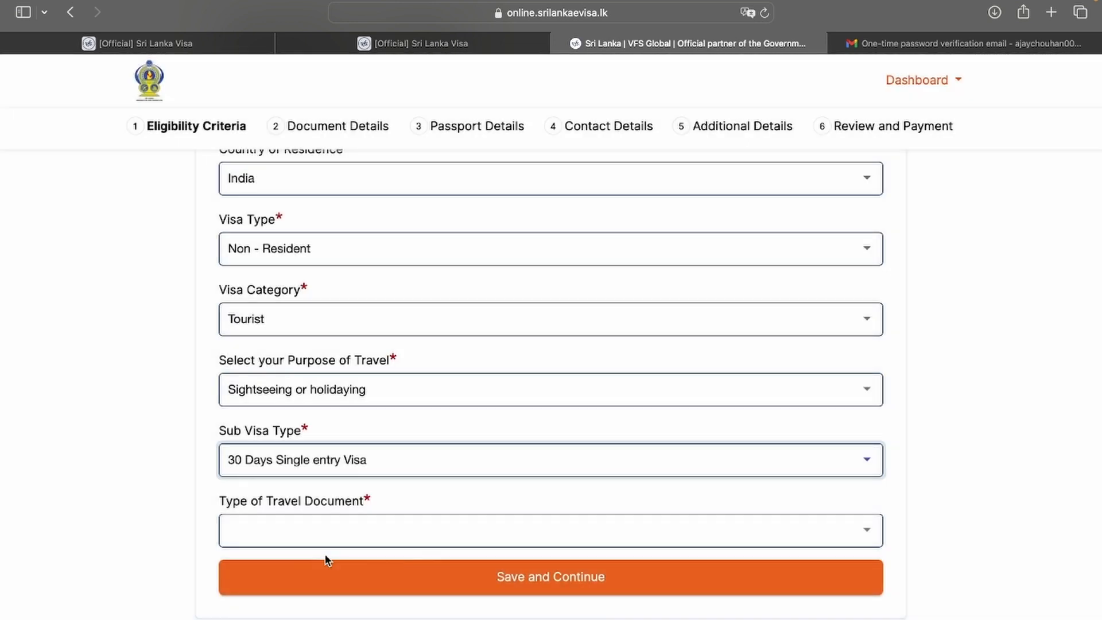
click(333, 529)
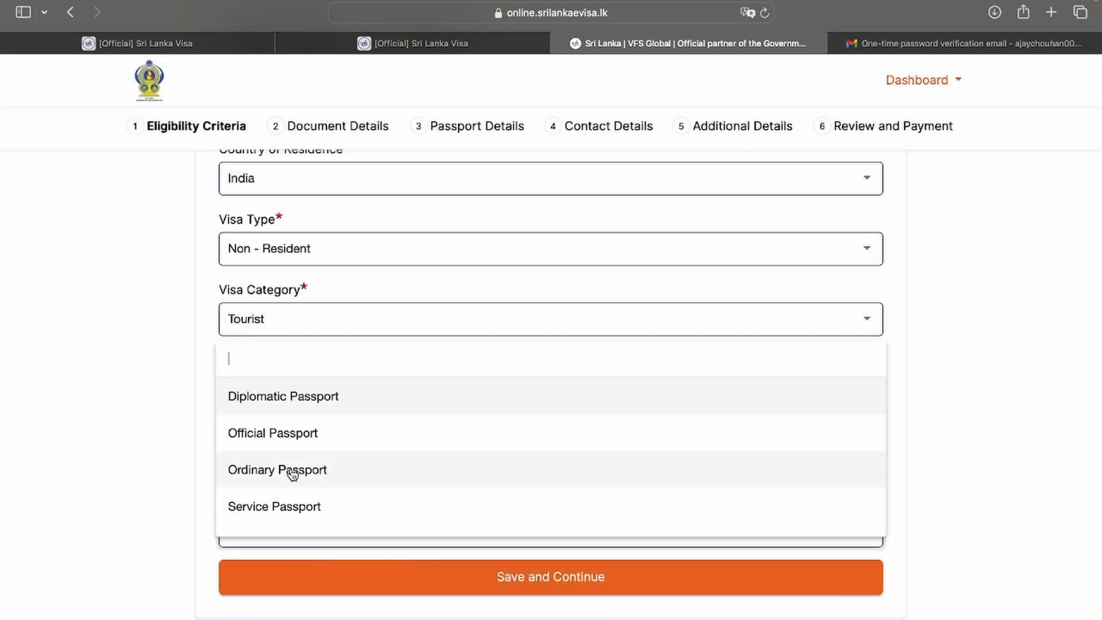
click(293, 473)
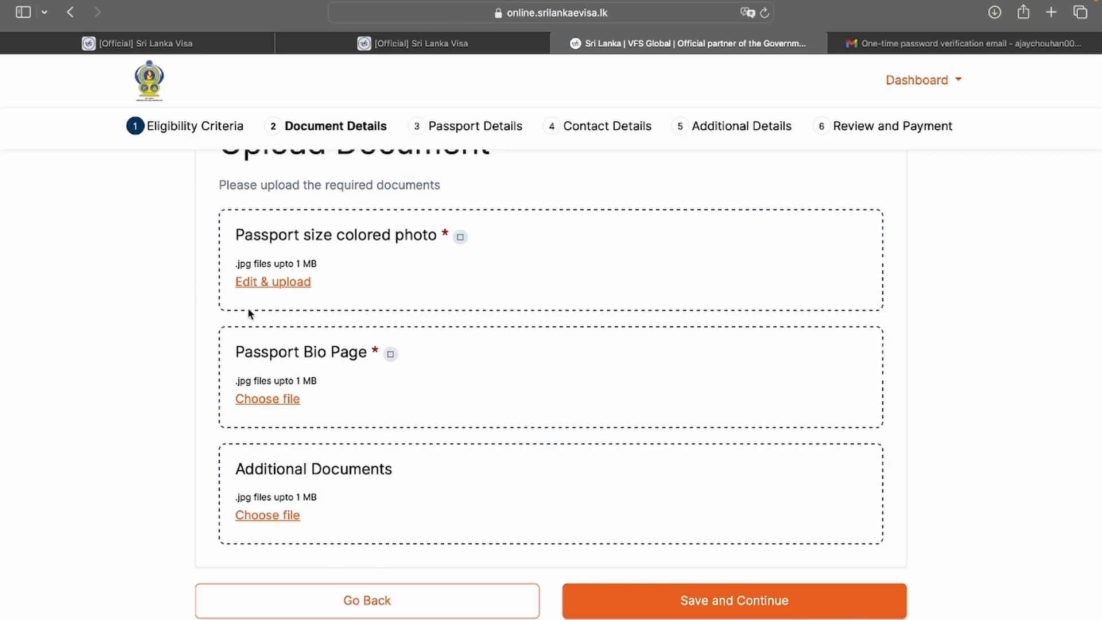
Upload the cropped passport photo and bio page ppfront.jpg, then save and continue
click(272, 280)
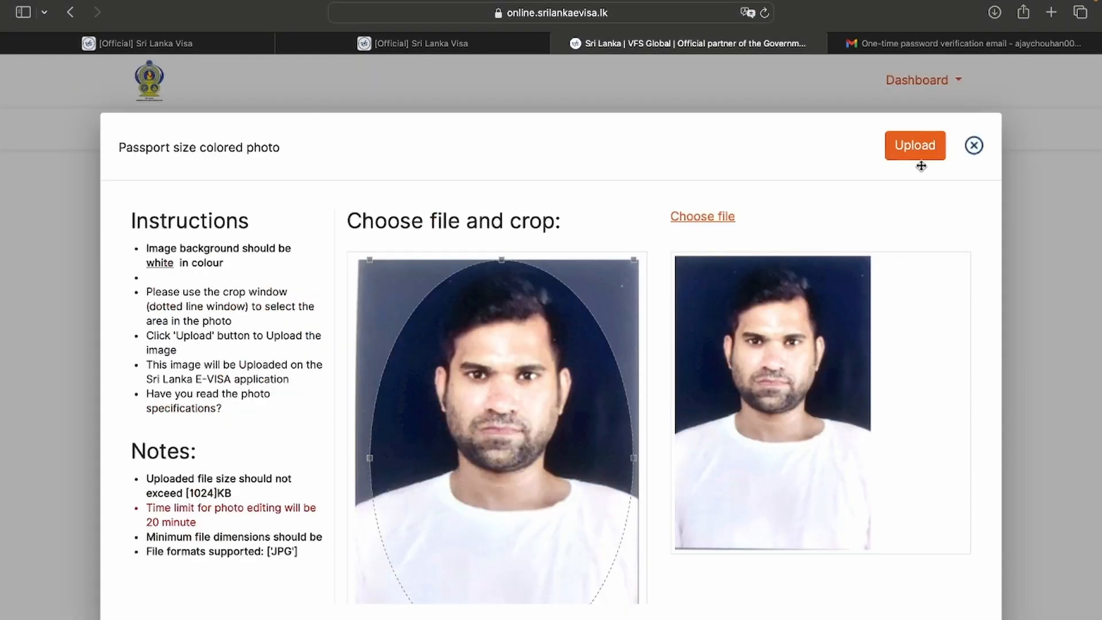
click(906, 154)
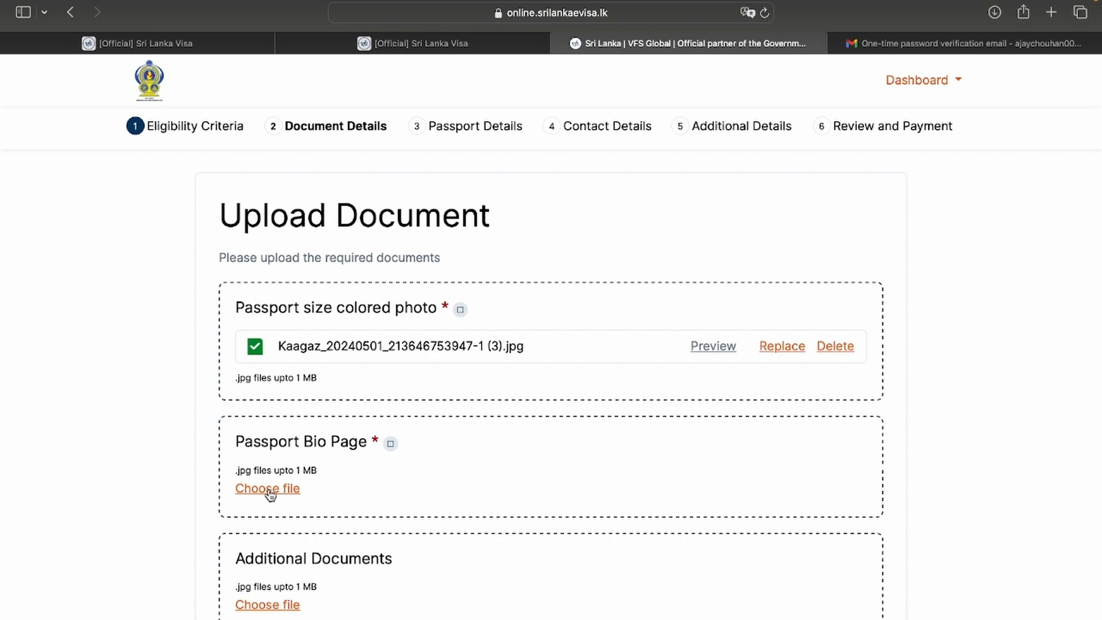
click(267, 488)
click(813, 482)
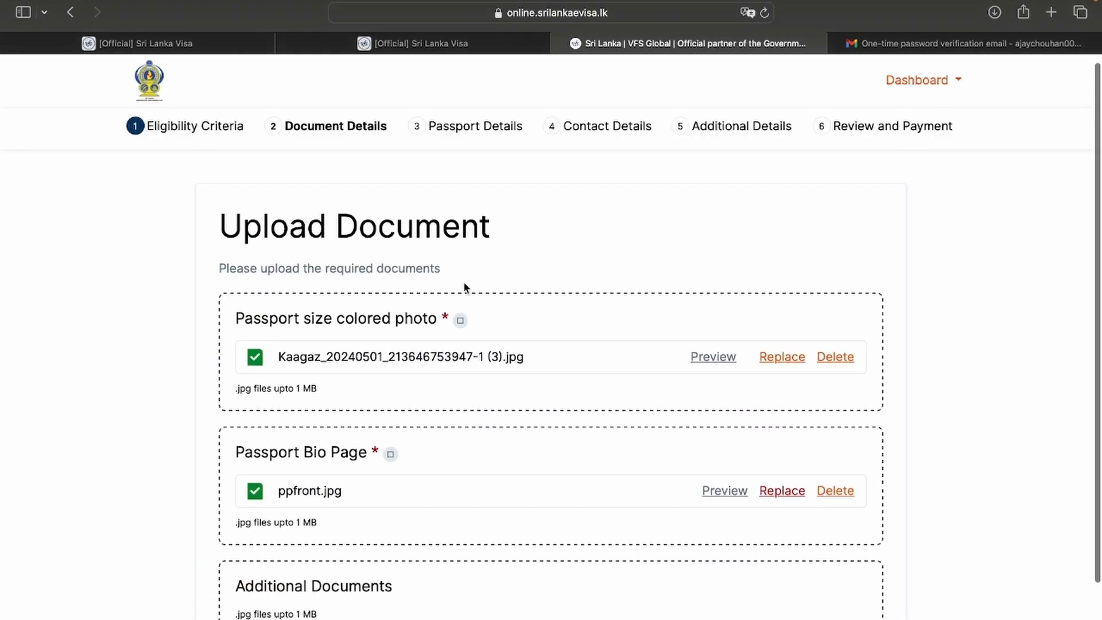
scroll(420, 457, down, 3)
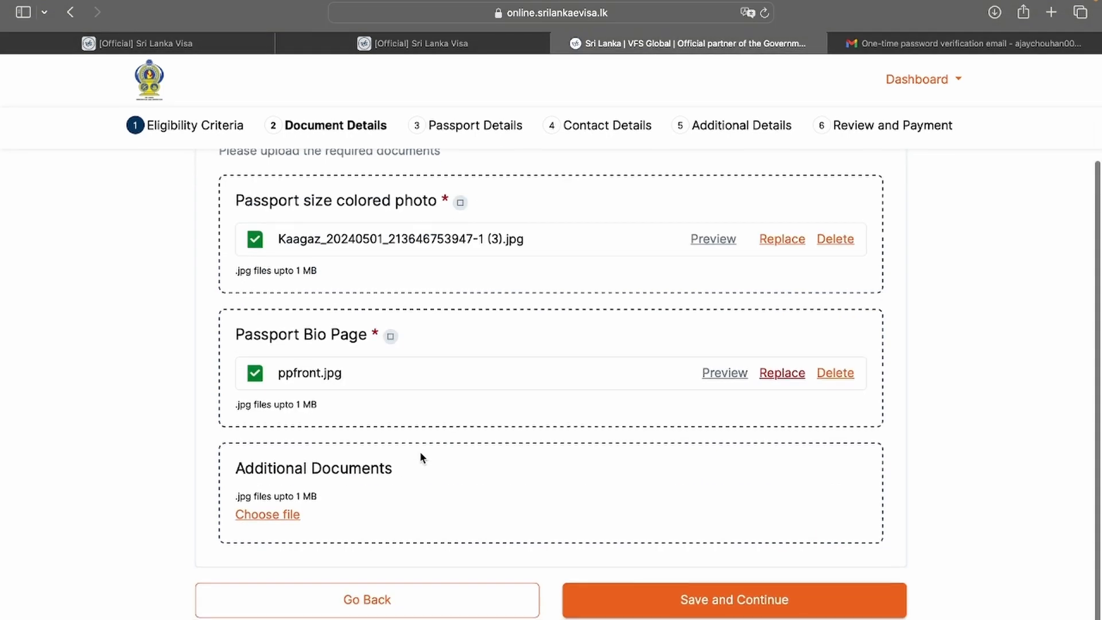
click(660, 600)
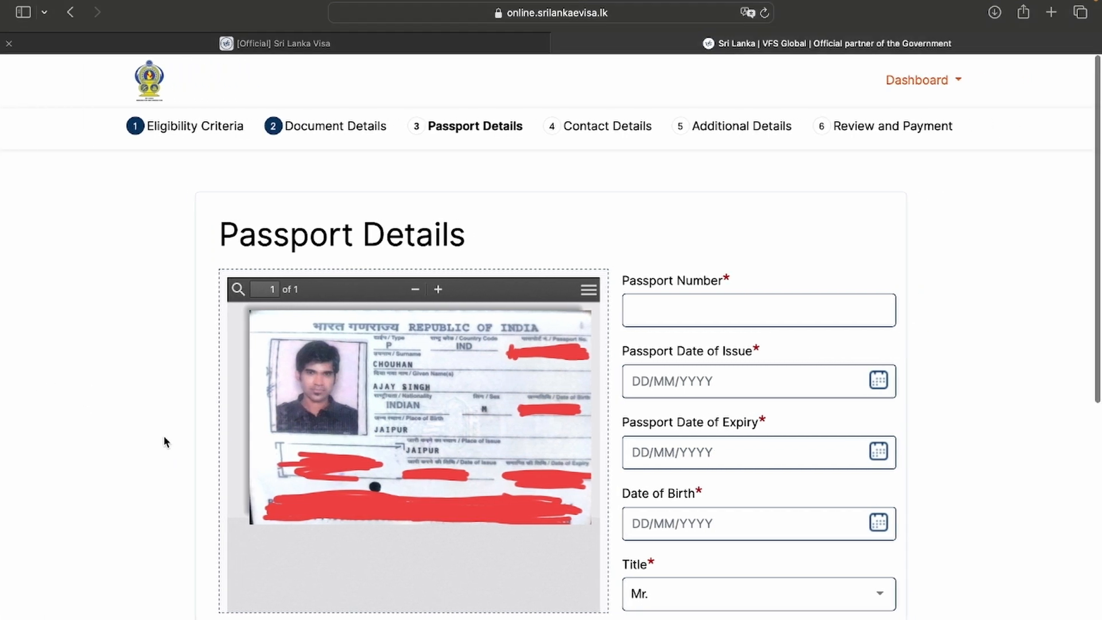
Enter the passport number and pick its issue and expiry dates
scroll(163, 435, down, 2)
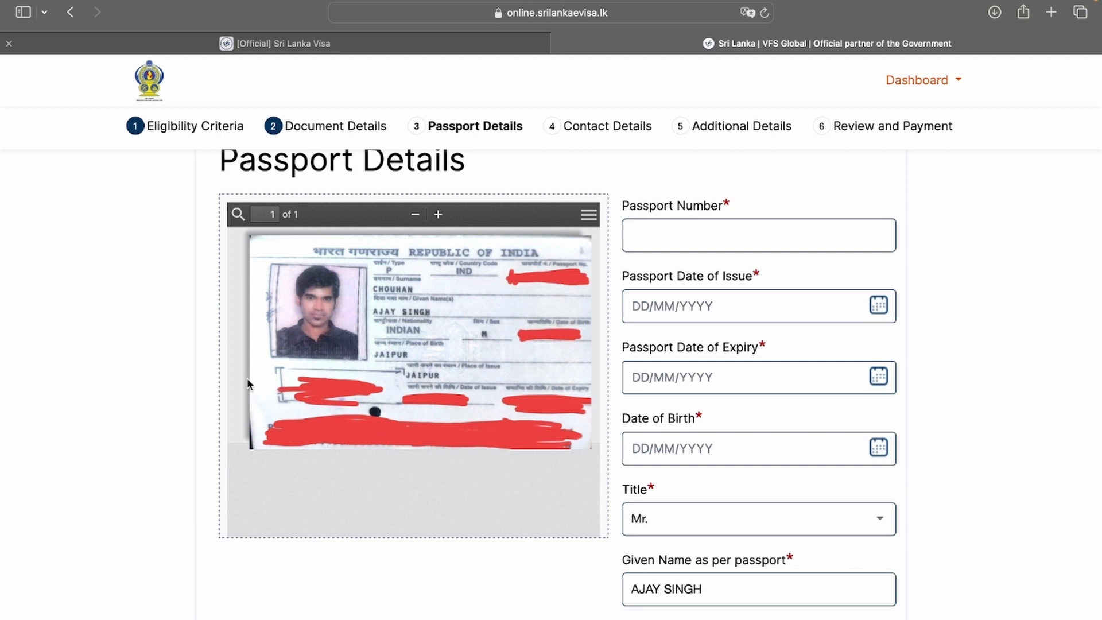
click(695, 238)
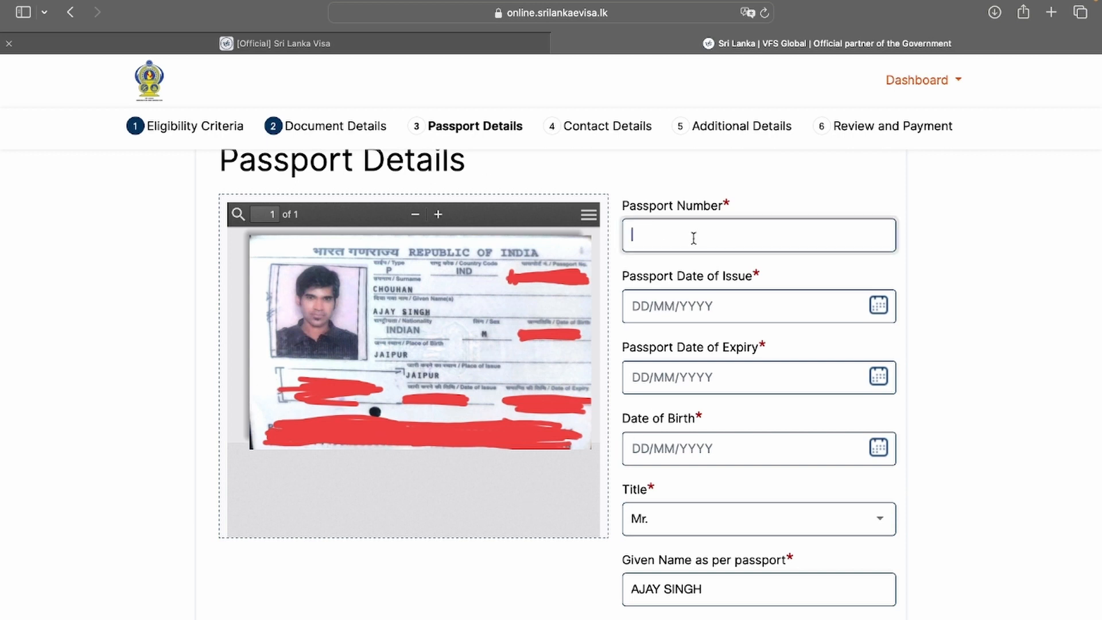
scroll(694, 238, down, 2)
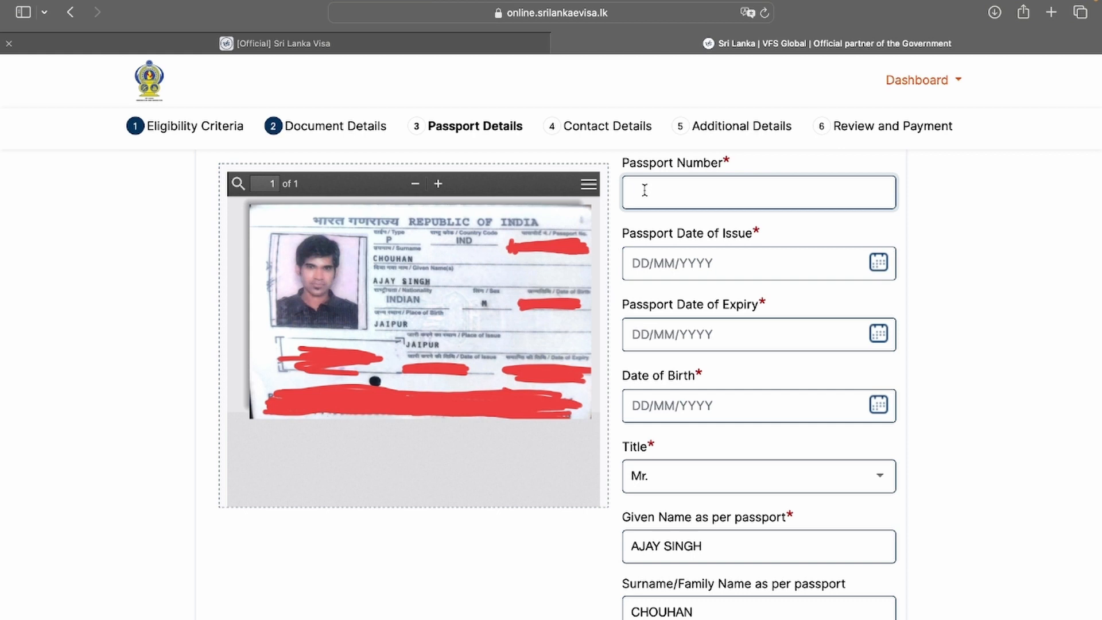
key(Tab)
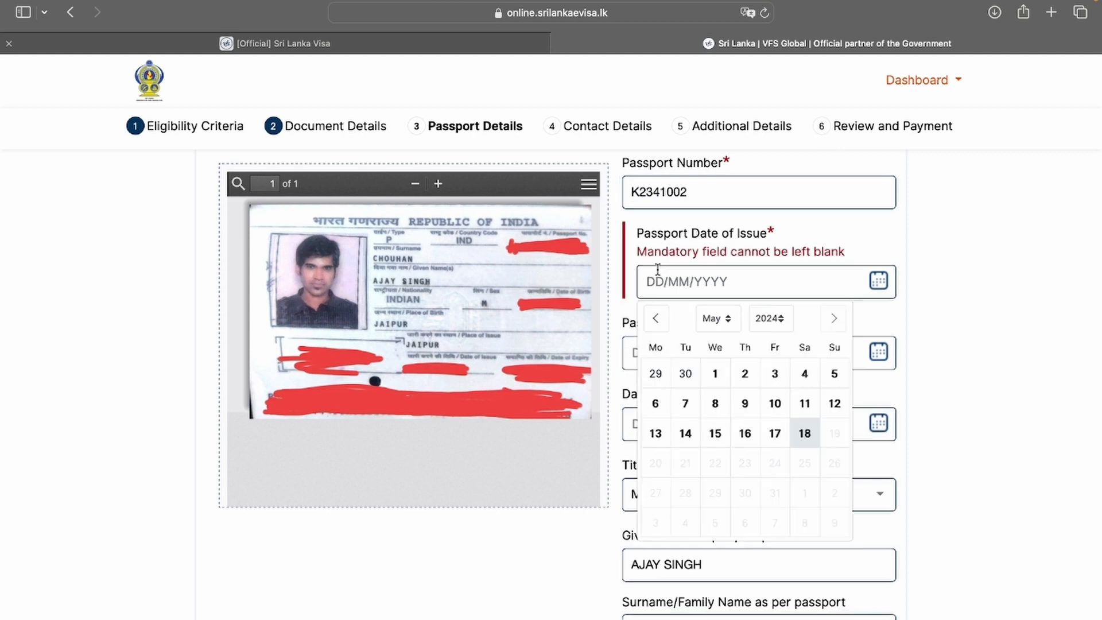
click(776, 325)
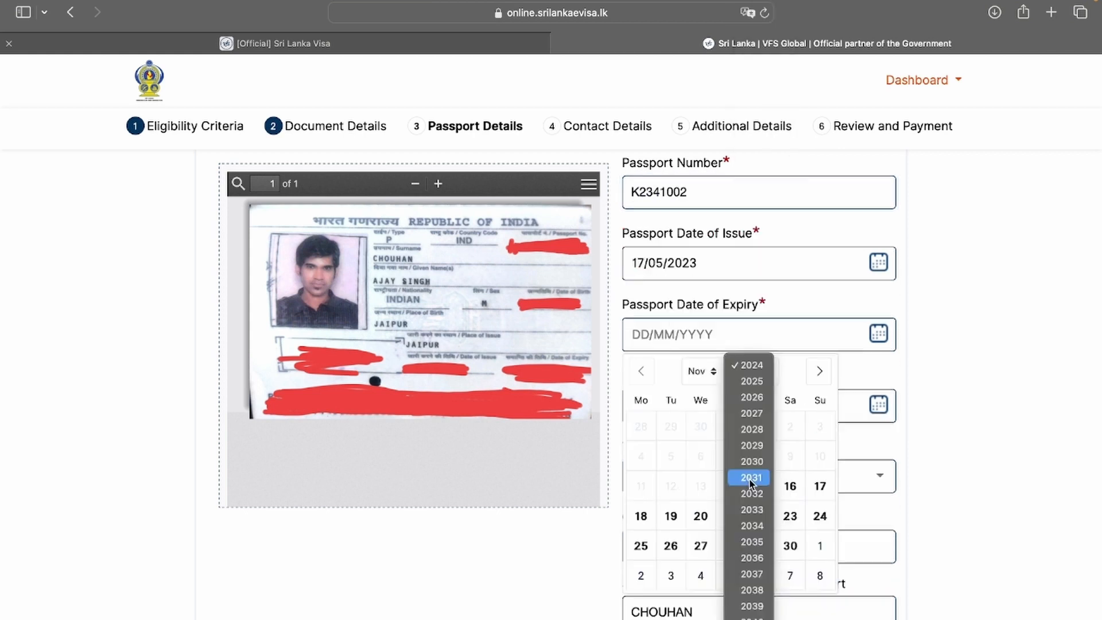
click(751, 525)
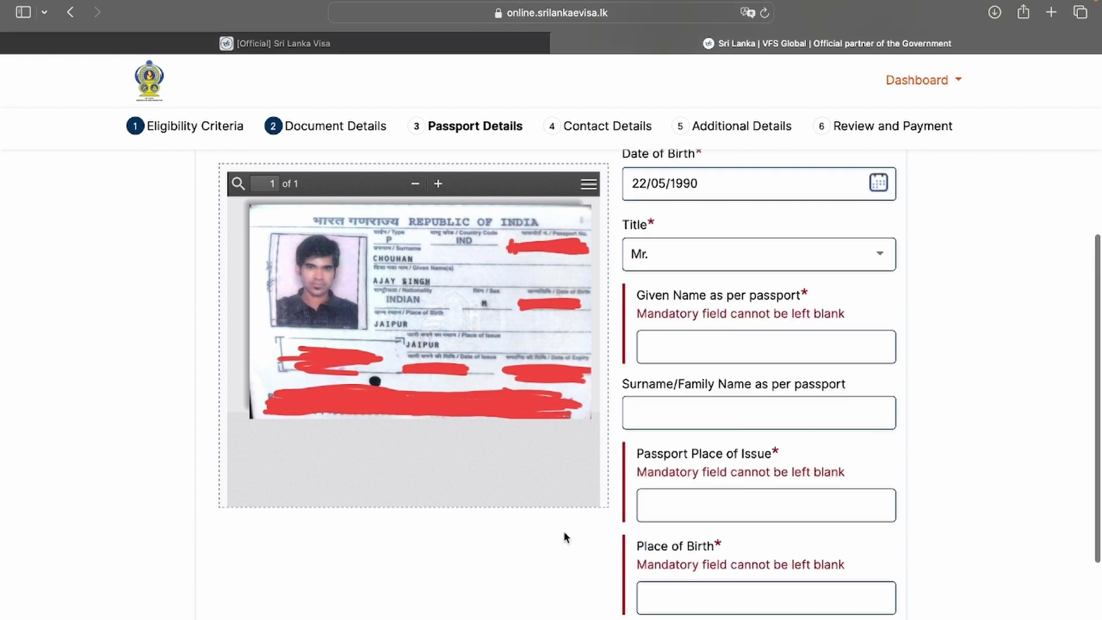
scroll(564, 531, up, 5)
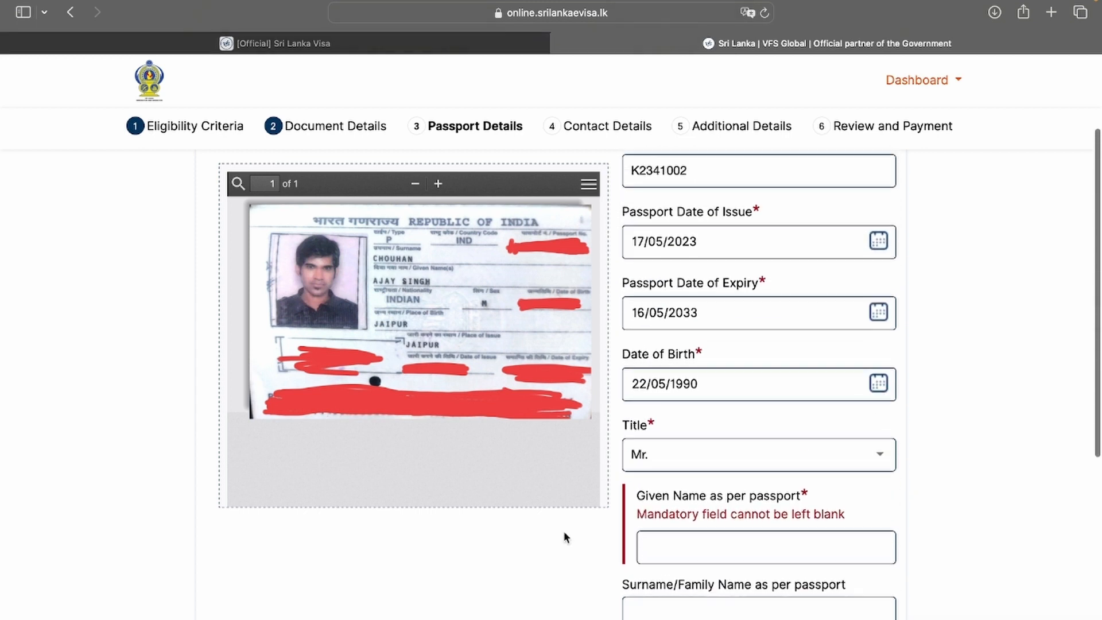
Keep title Mr. and enter the applicant's given name and surname
click(673, 542)
scroll(669, 534, down, 1)
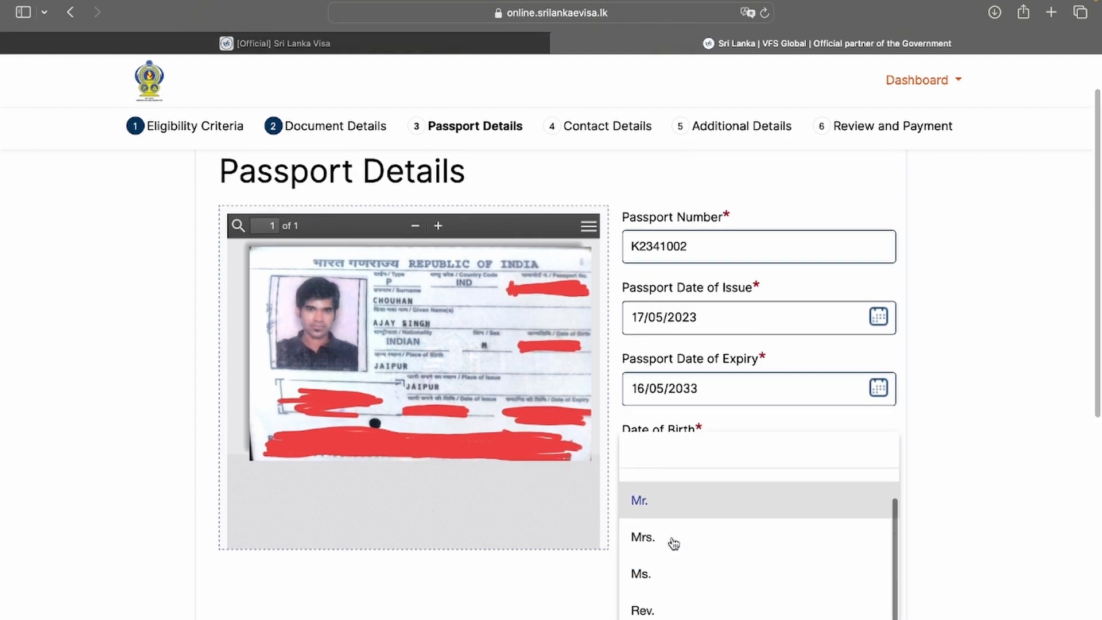
click(647, 504)
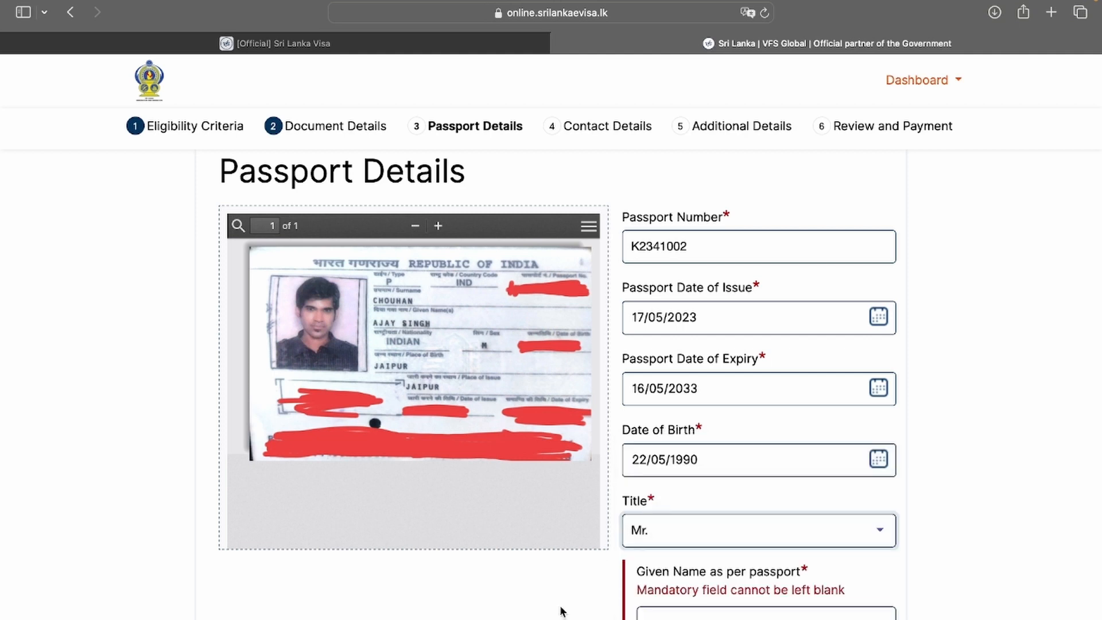
scroll(561, 610, down, 3)
click(671, 516)
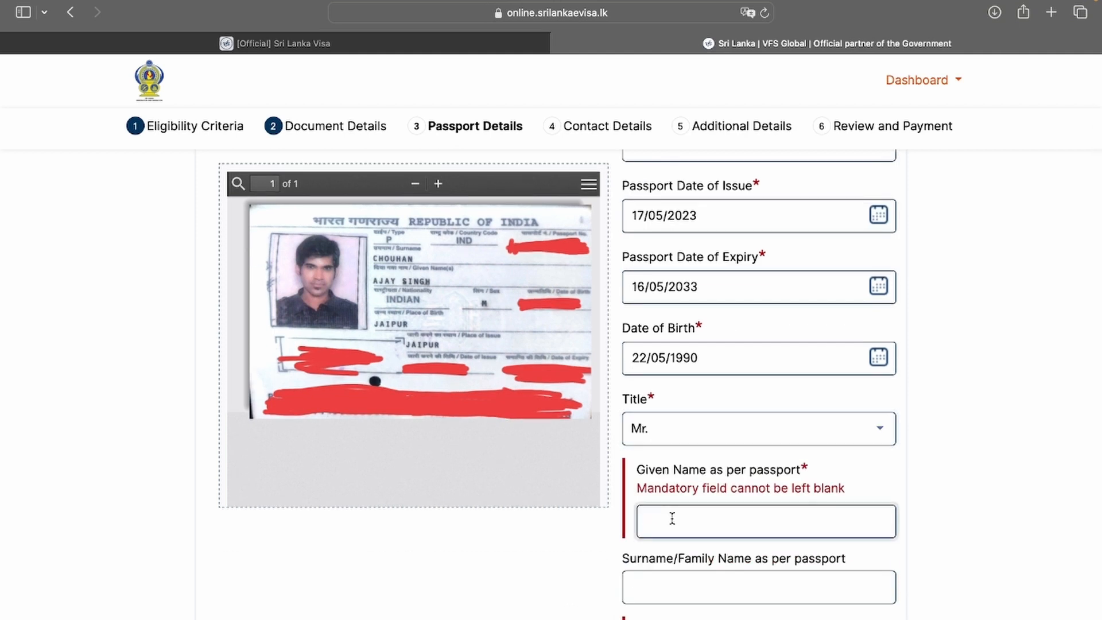
scroll(520, 561, down, 3)
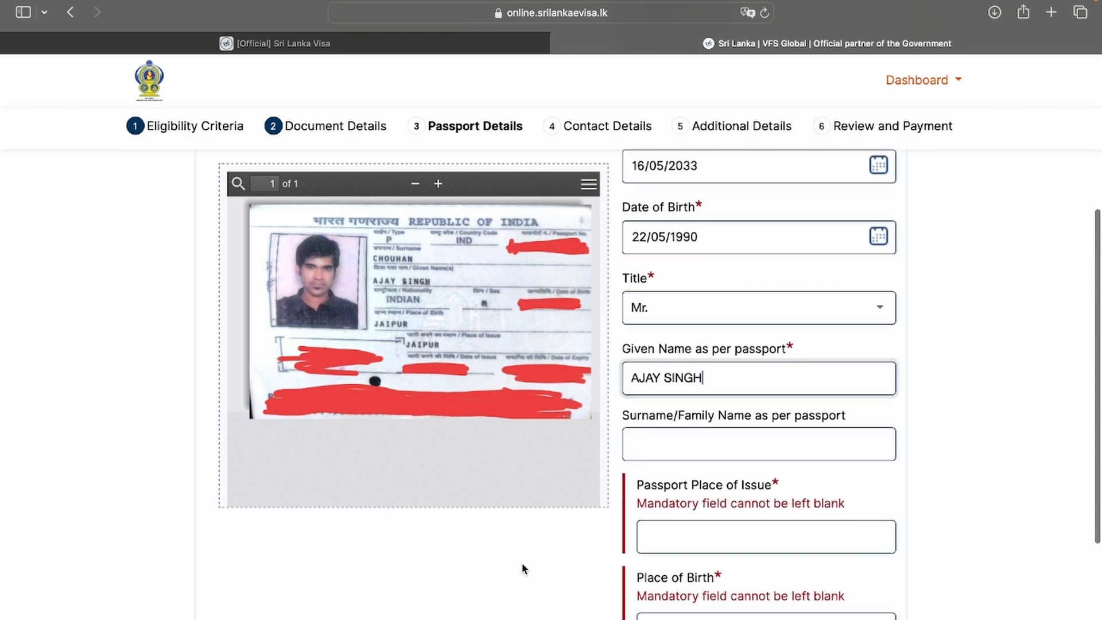
click(635, 442)
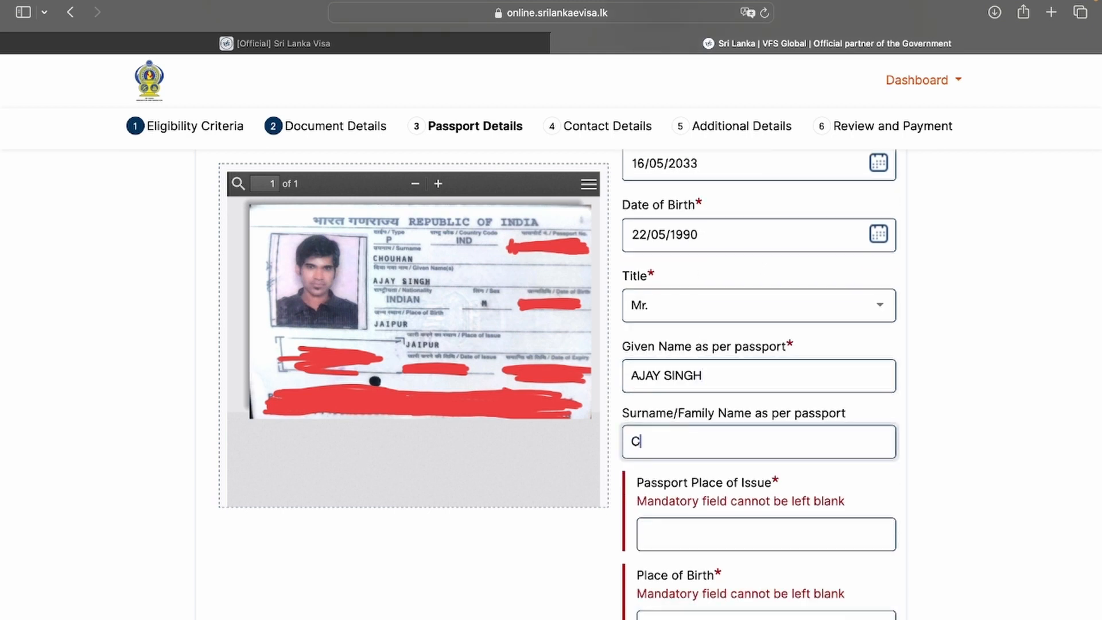
Enter places of issue and birth, set Single and Male, and save the passport details
scroll(706, 418, down, 3)
click(706, 418)
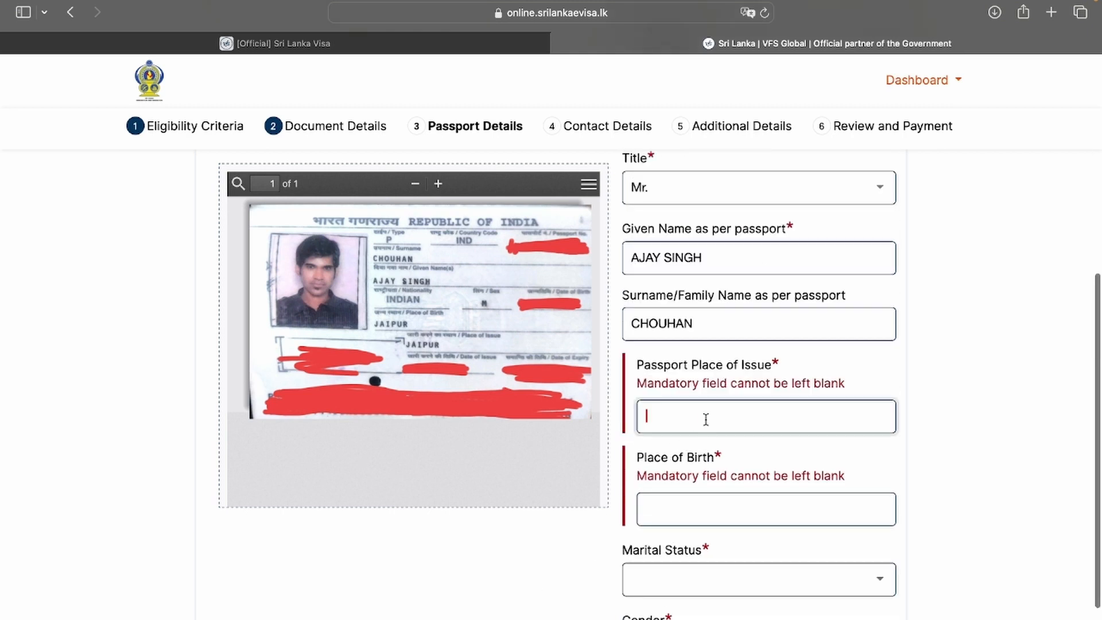
text(JAIPUR)
click(696, 494)
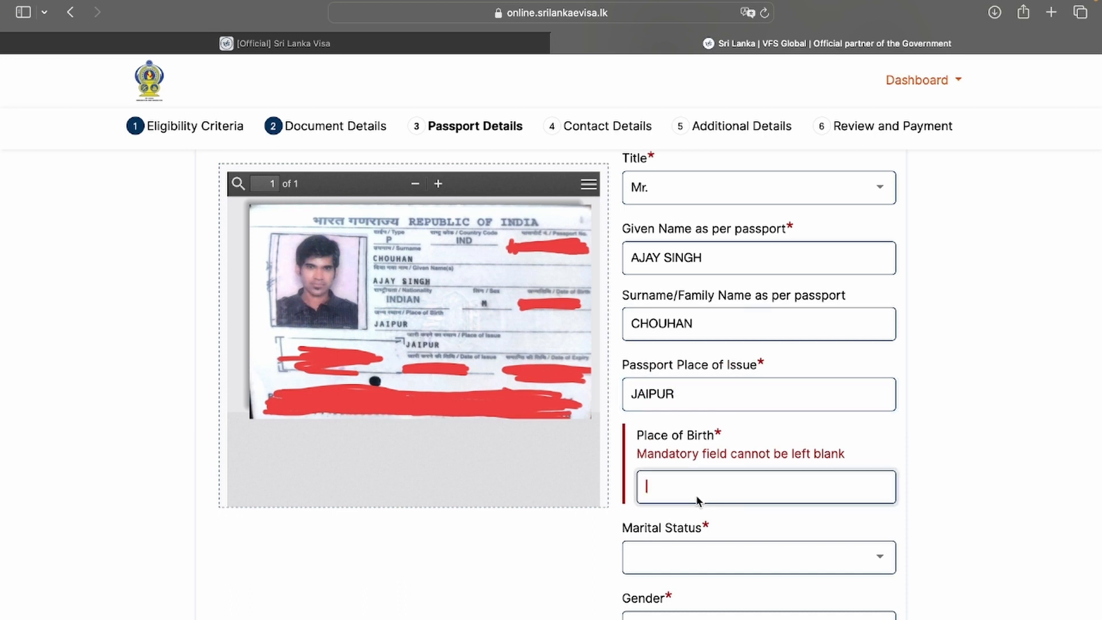
text(JAIPUR)
scroll(565, 564, down, 3)
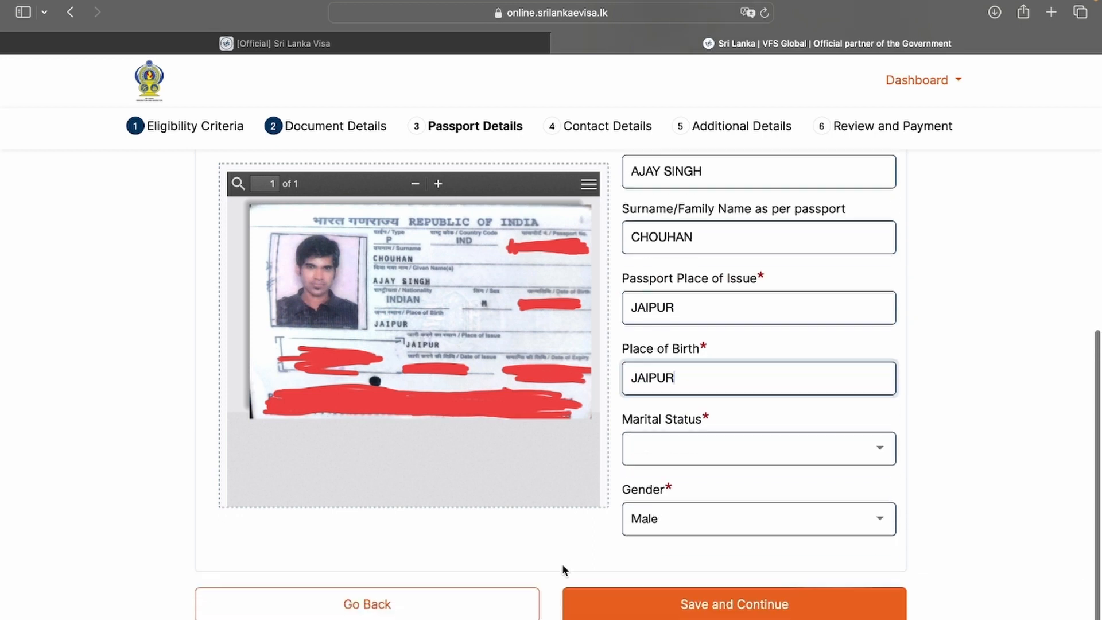
click(667, 459)
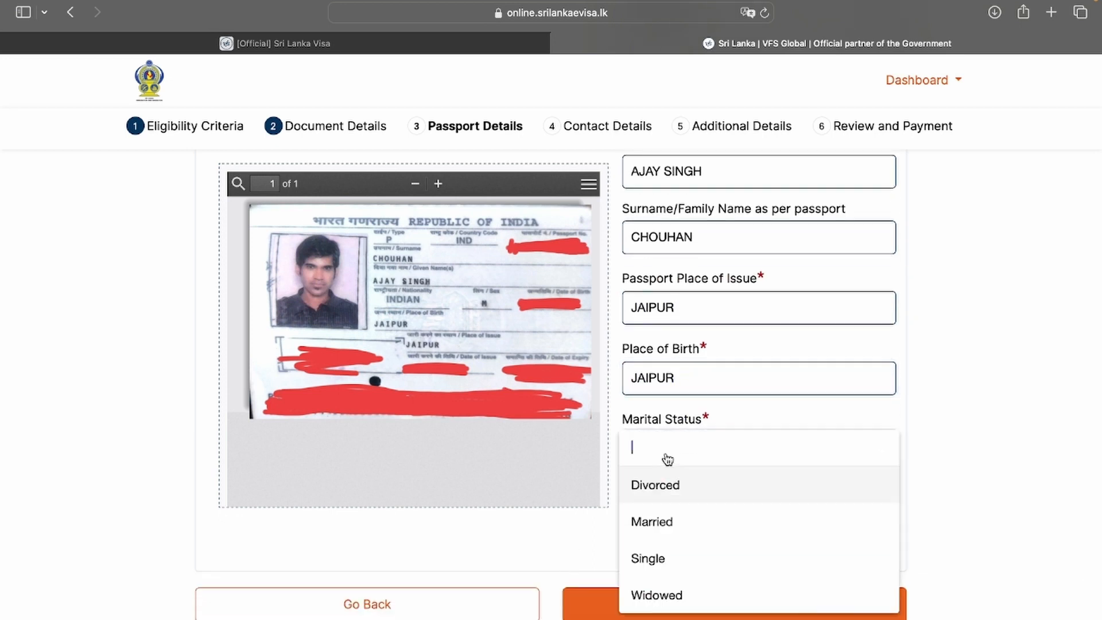
click(661, 569)
click(647, 516)
click(648, 522)
click(647, 519)
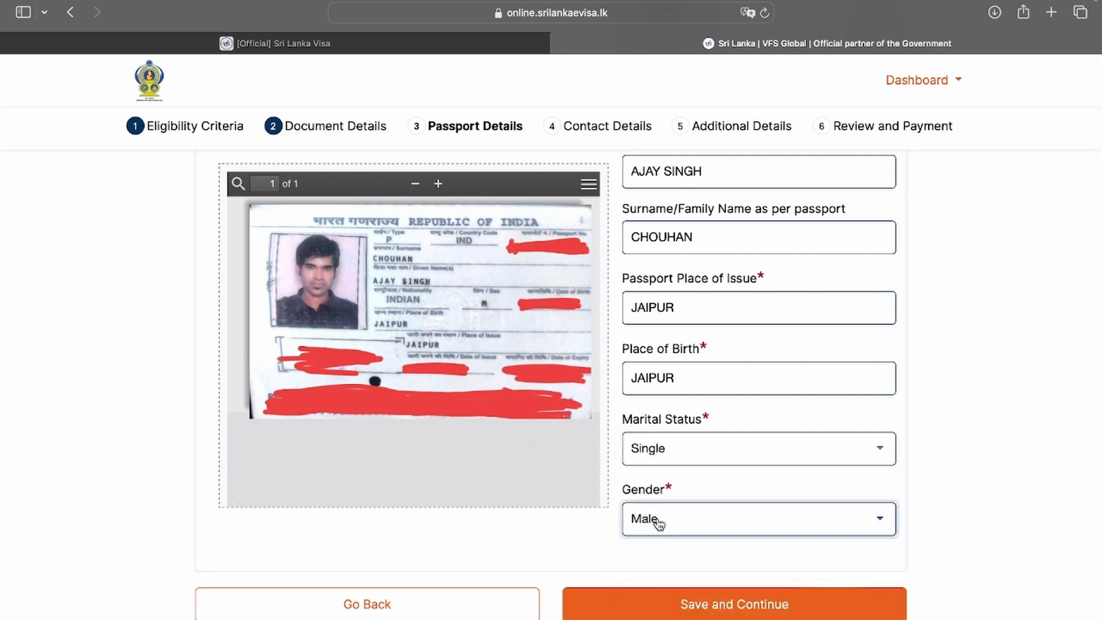
click(637, 605)
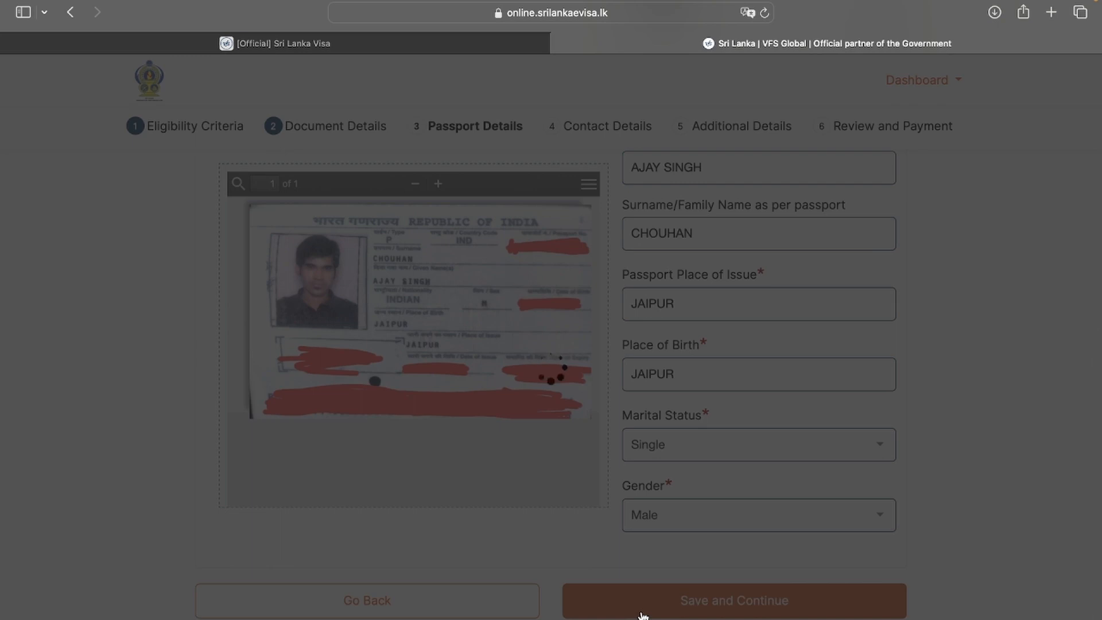
scroll(182, 357, down, 1)
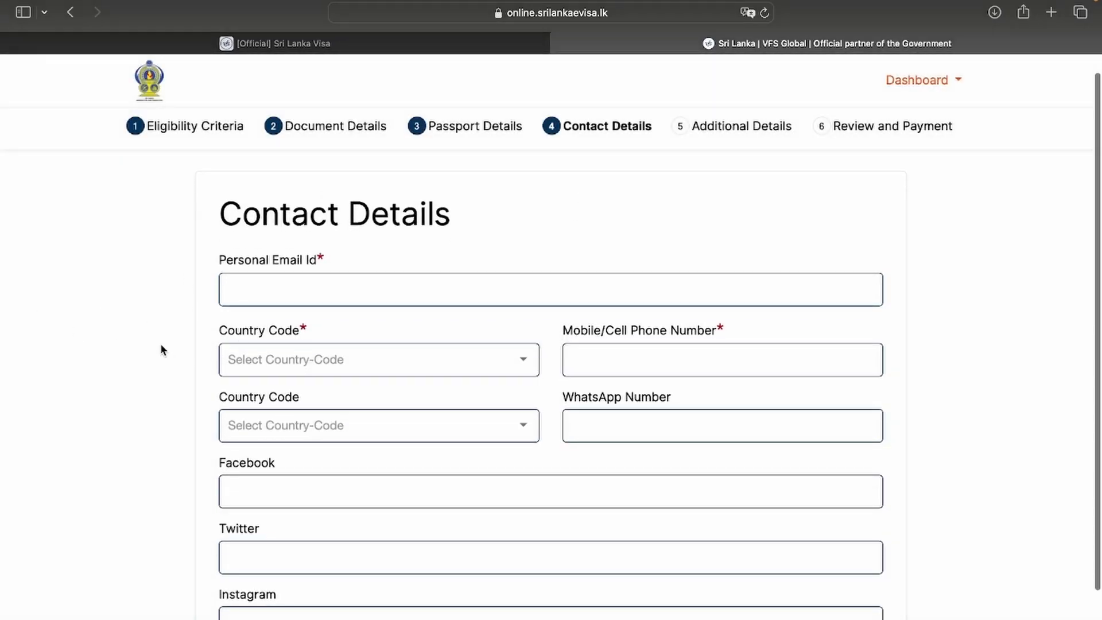
Enter the applicant's e-mail, pick +91 India, add the mobile number, and save
click(286, 298)
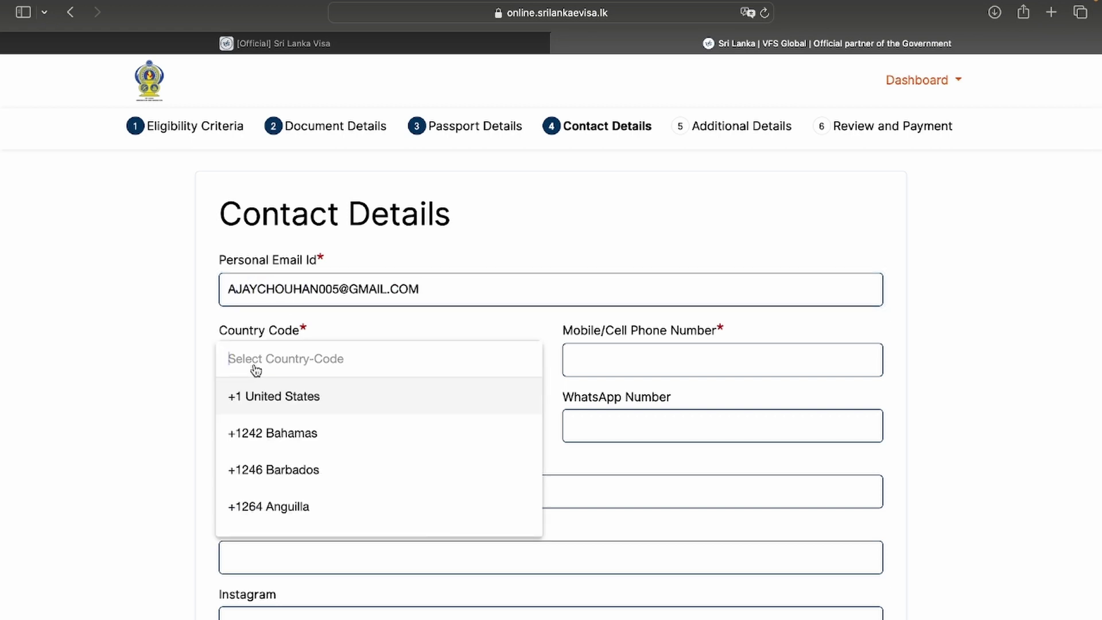
text(indi)
click(258, 467)
click(629, 362)
text(999999999)
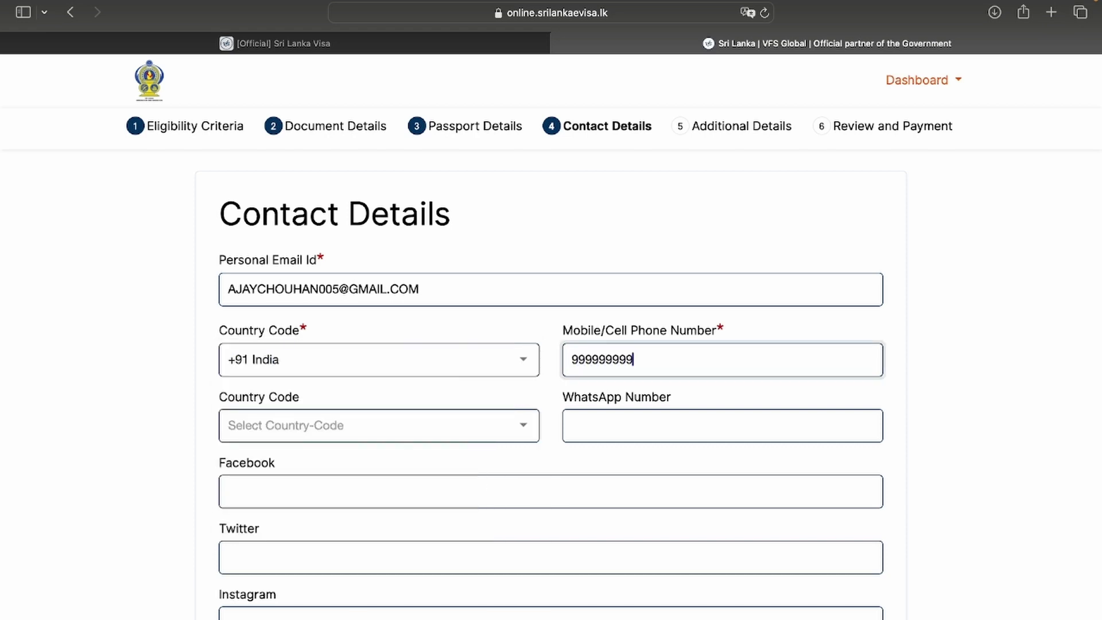
scroll(139, 468, down, 3)
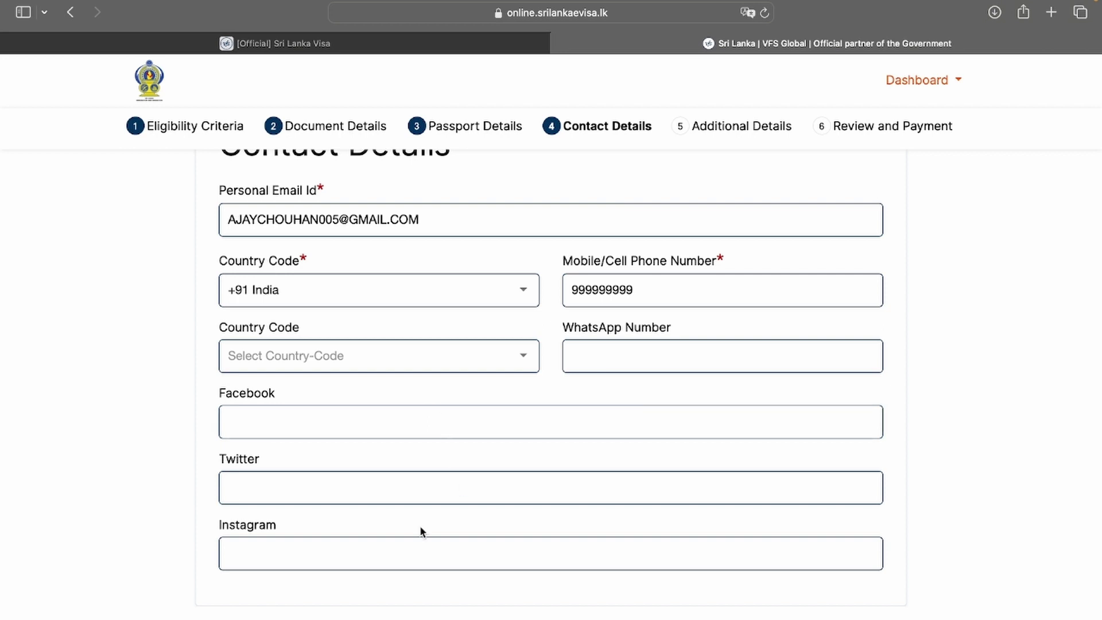
scroll(288, 323, up, 2)
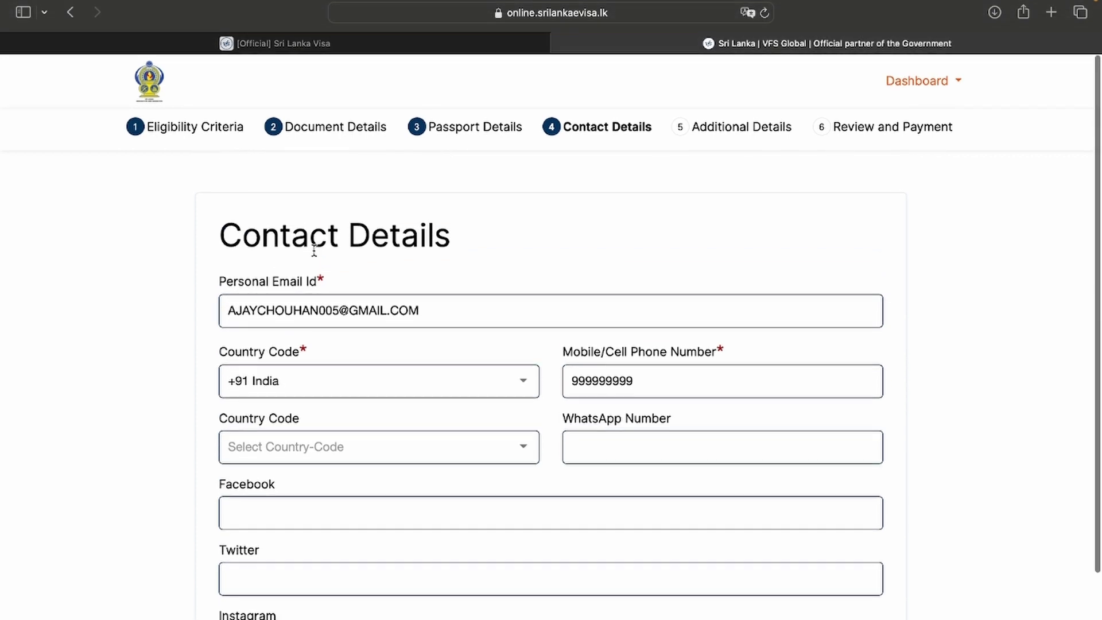
scroll(310, 287, down, 2)
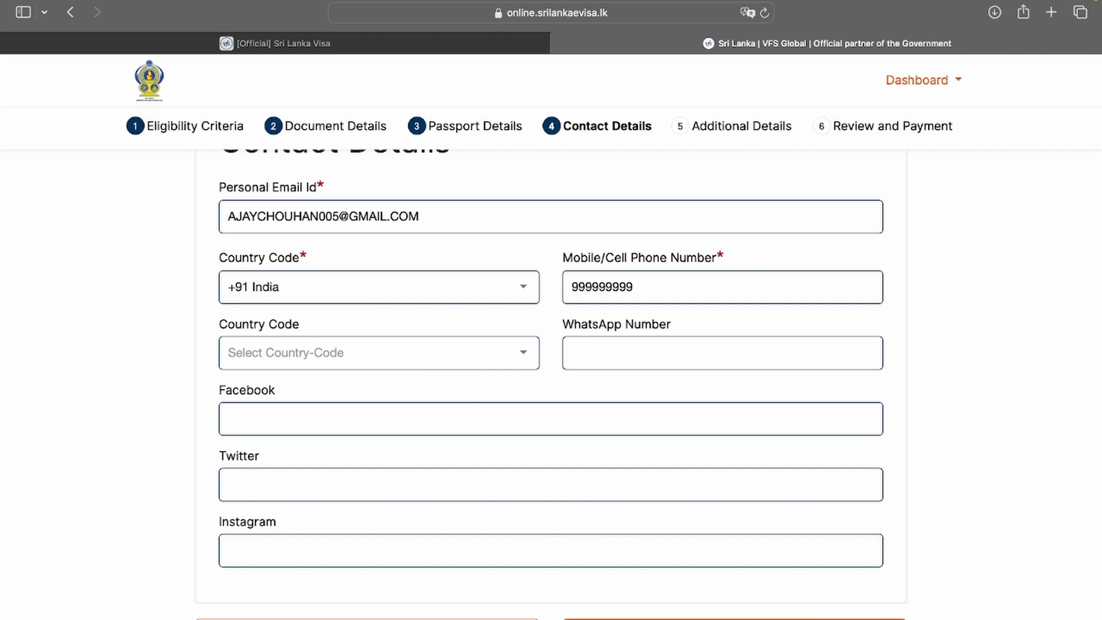
click(735, 618)
scroll(212, 371, down, 2)
scroll(211, 371, up, 1)
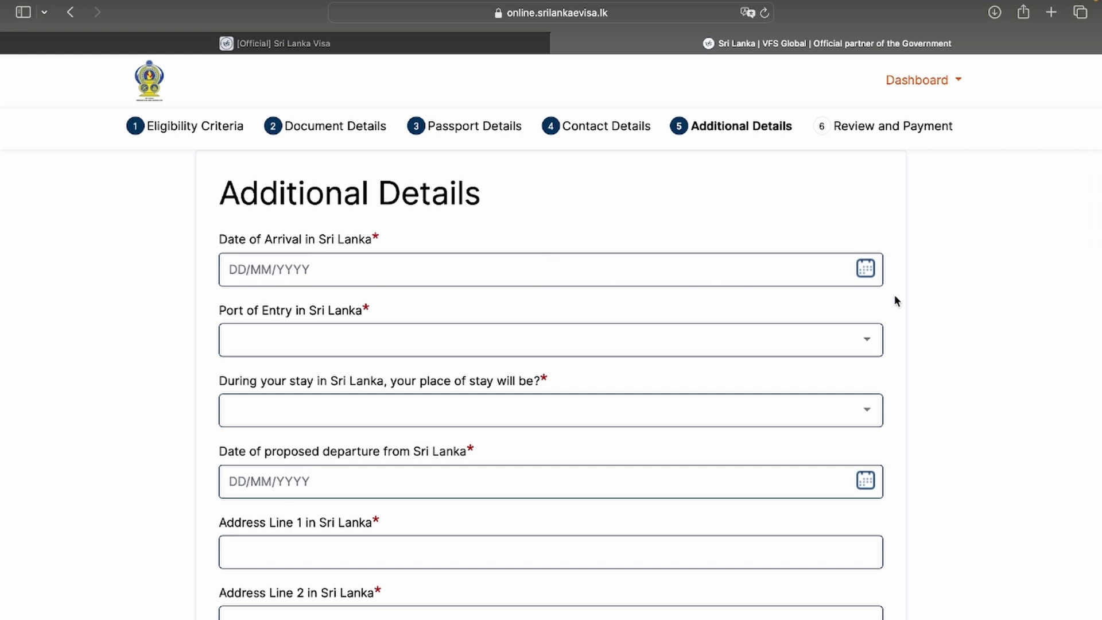
Set arrival 29/05/2024 at Bandaranaike International Airport with a Hotel stay
click(867, 270)
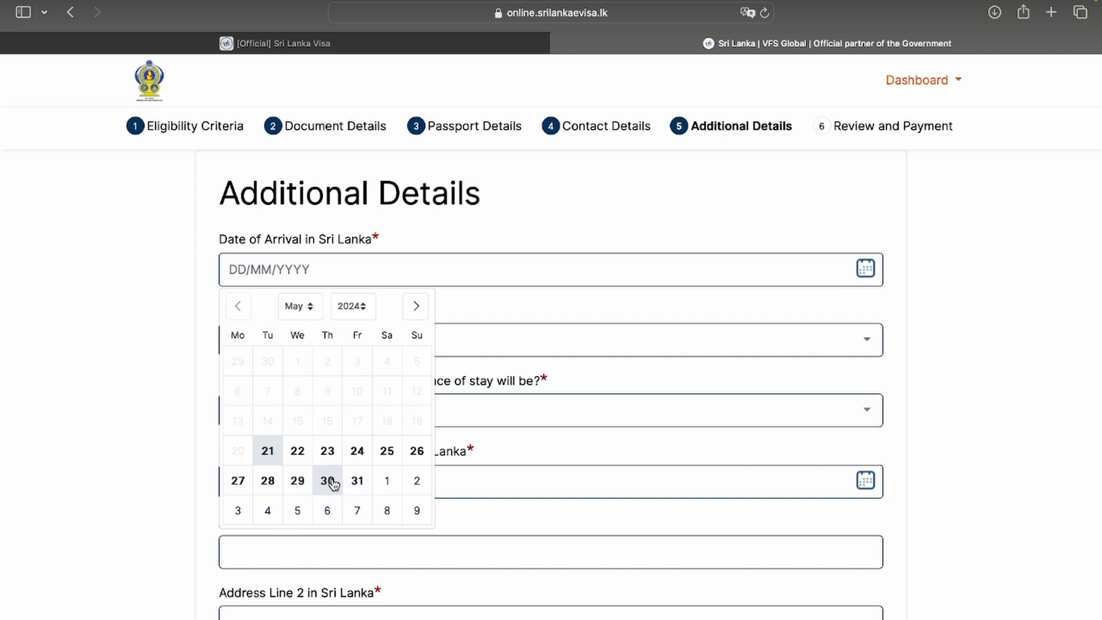
click(301, 482)
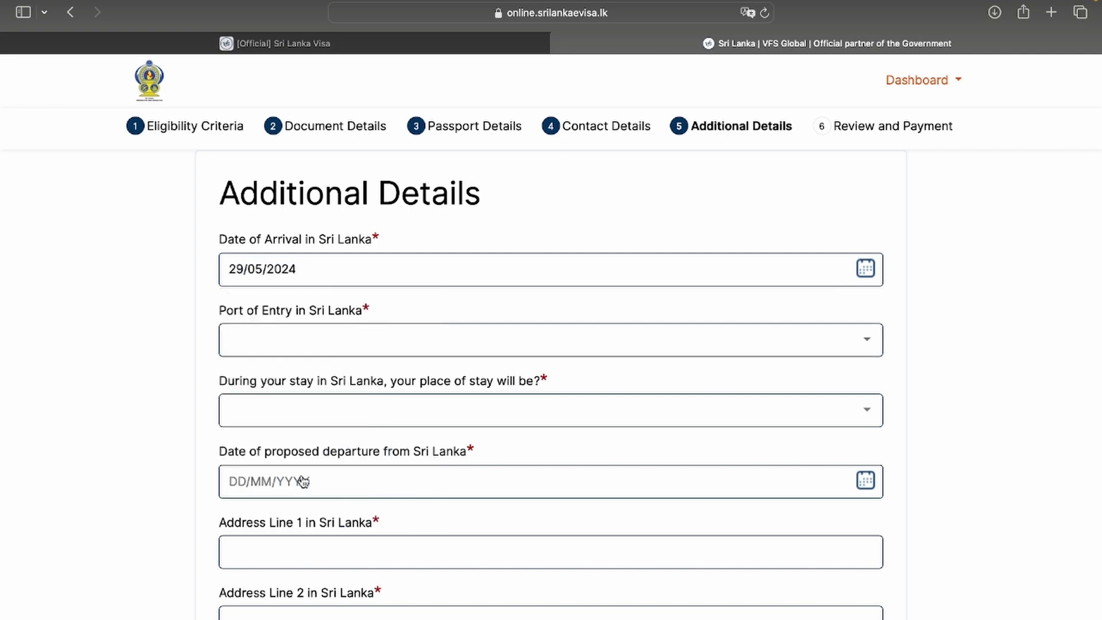
click(308, 351)
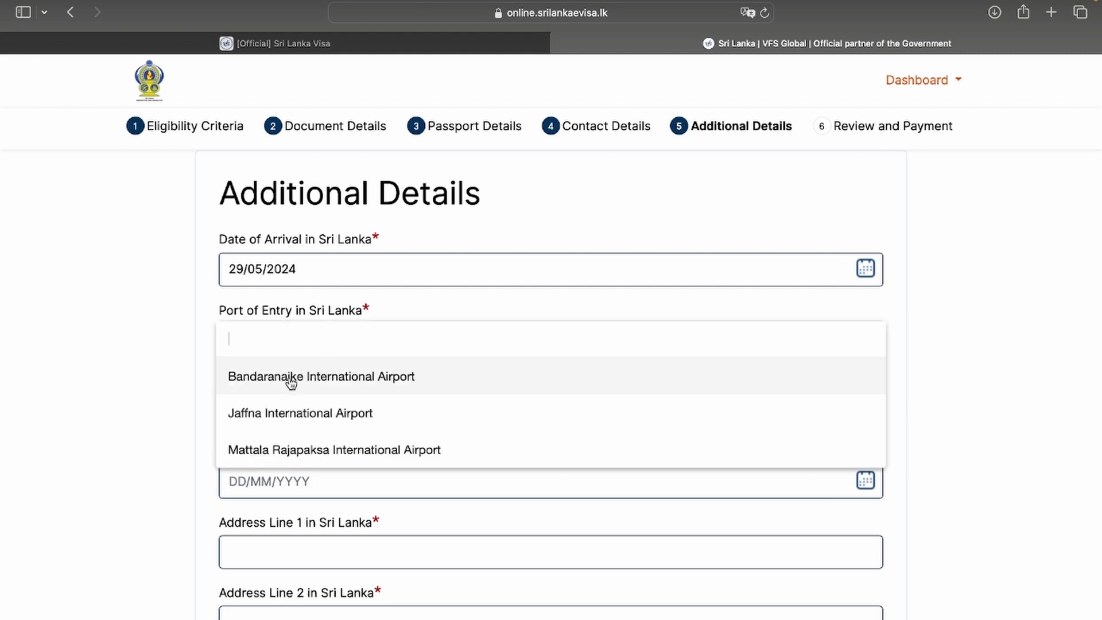
click(380, 391)
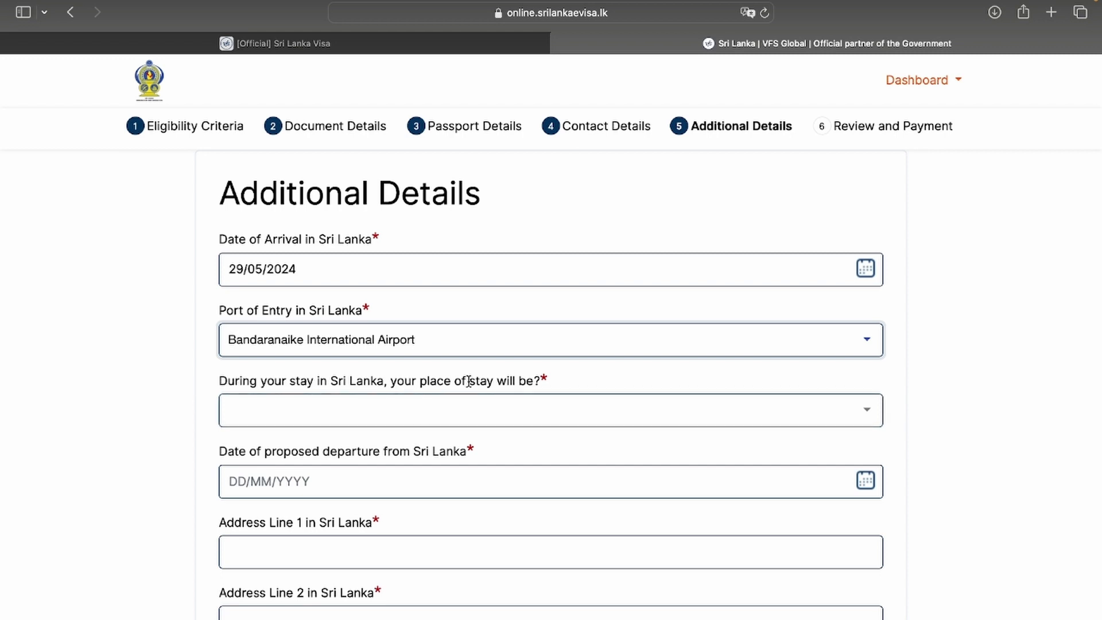
click(507, 420)
click(319, 497)
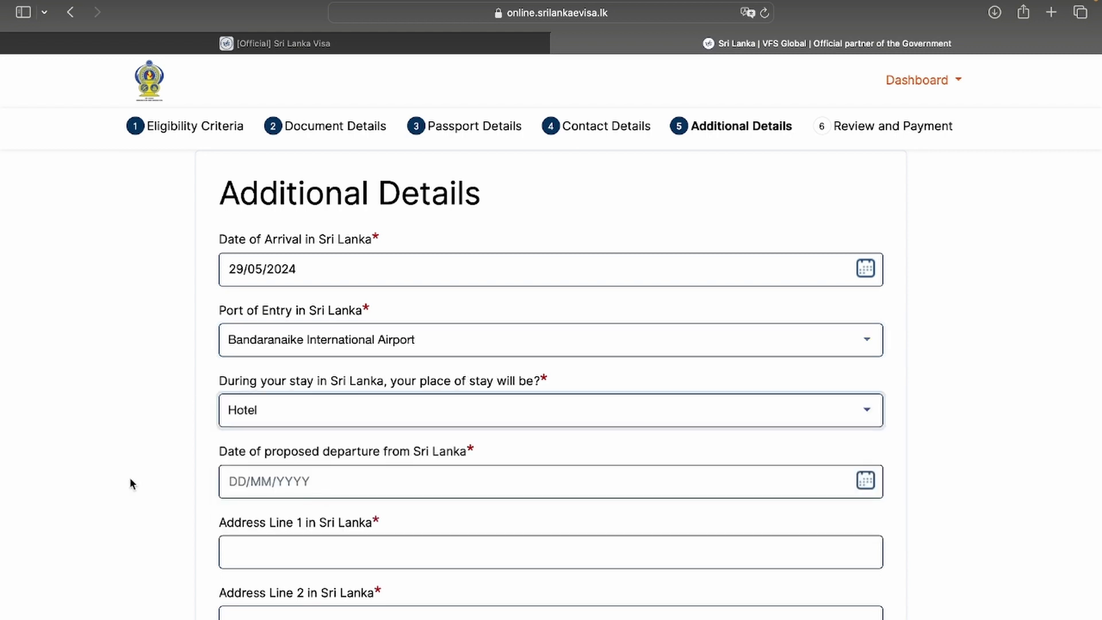
scroll(129, 477, down, 3)
Set the departure date to 05/06/2024
click(246, 359)
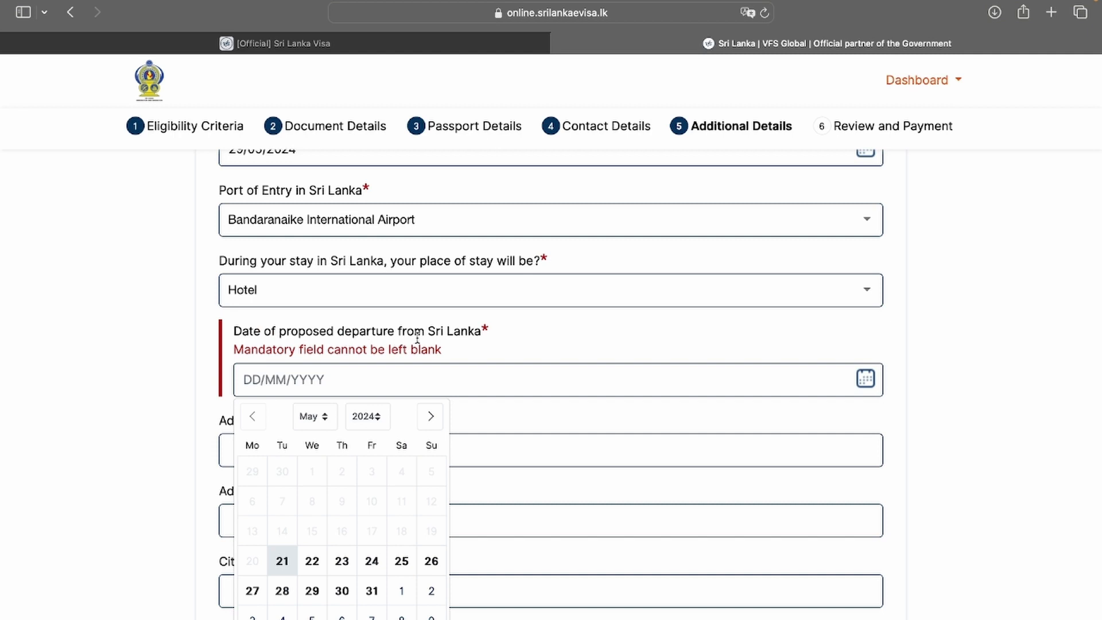
click(320, 417)
click(315, 426)
click(312, 500)
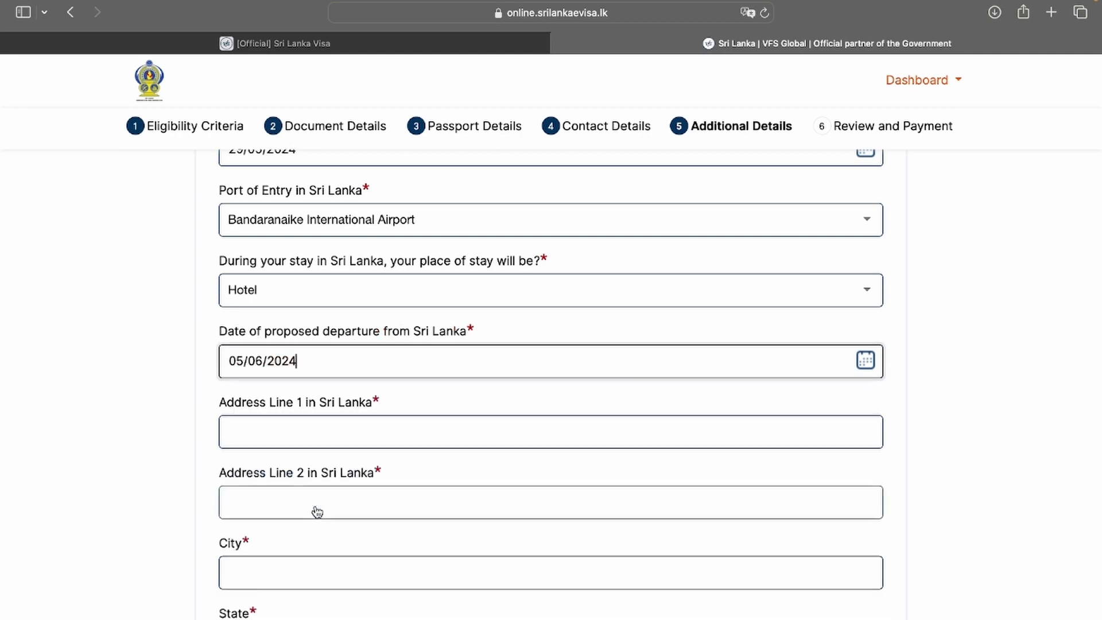
Fill in the Colombo hotel address lines, city, state and zipcode, then save
key(Tab)
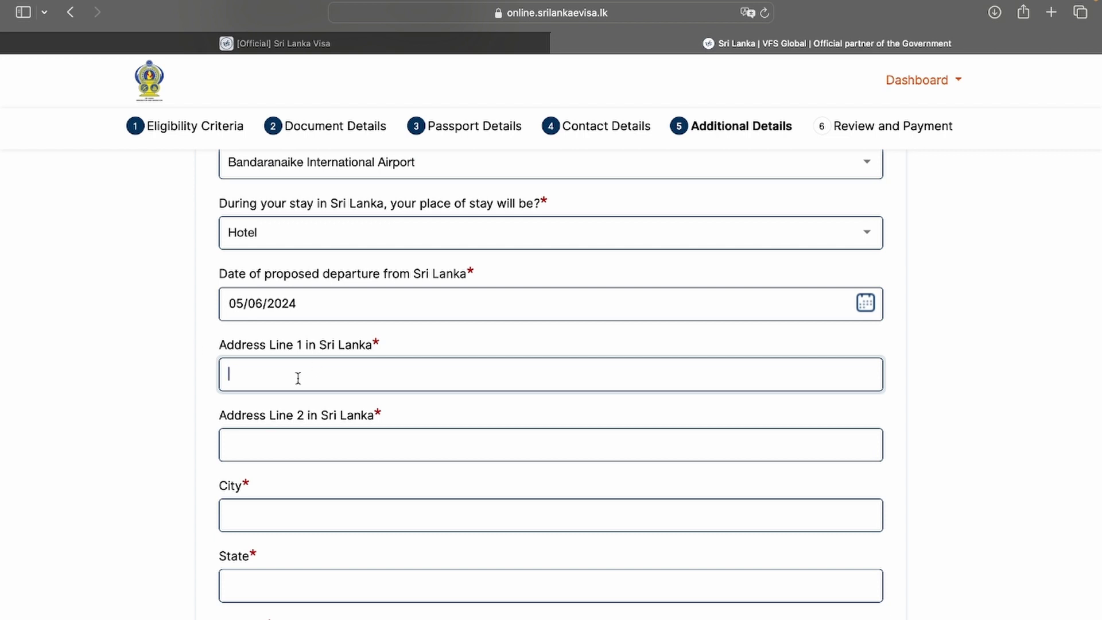
text(COLOMBO HOTEL)
click(278, 439)
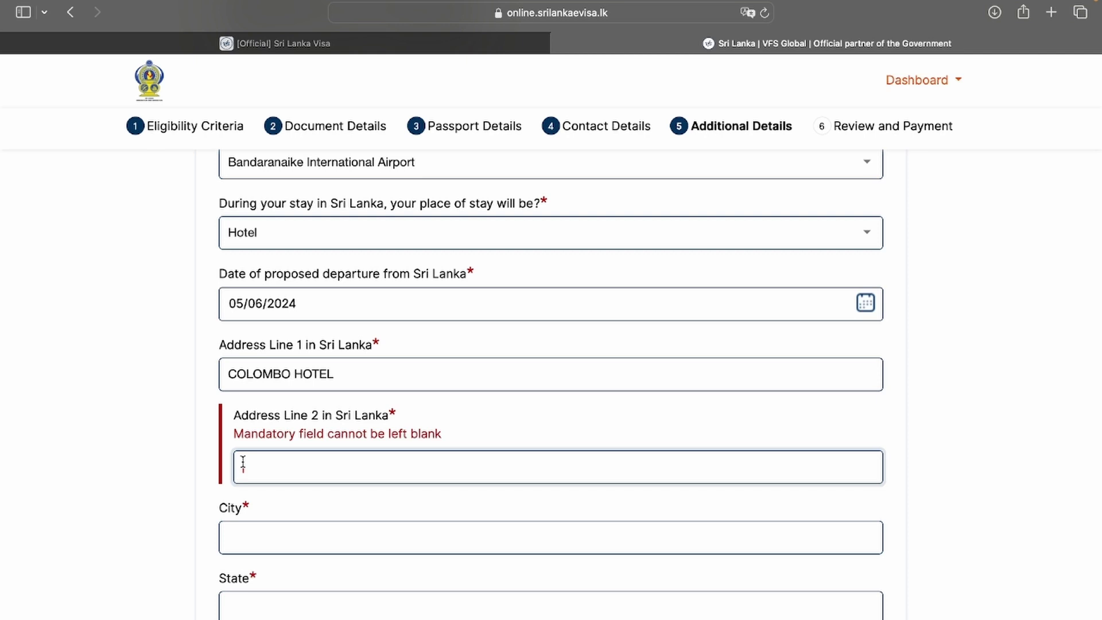
text(COLOMBO)
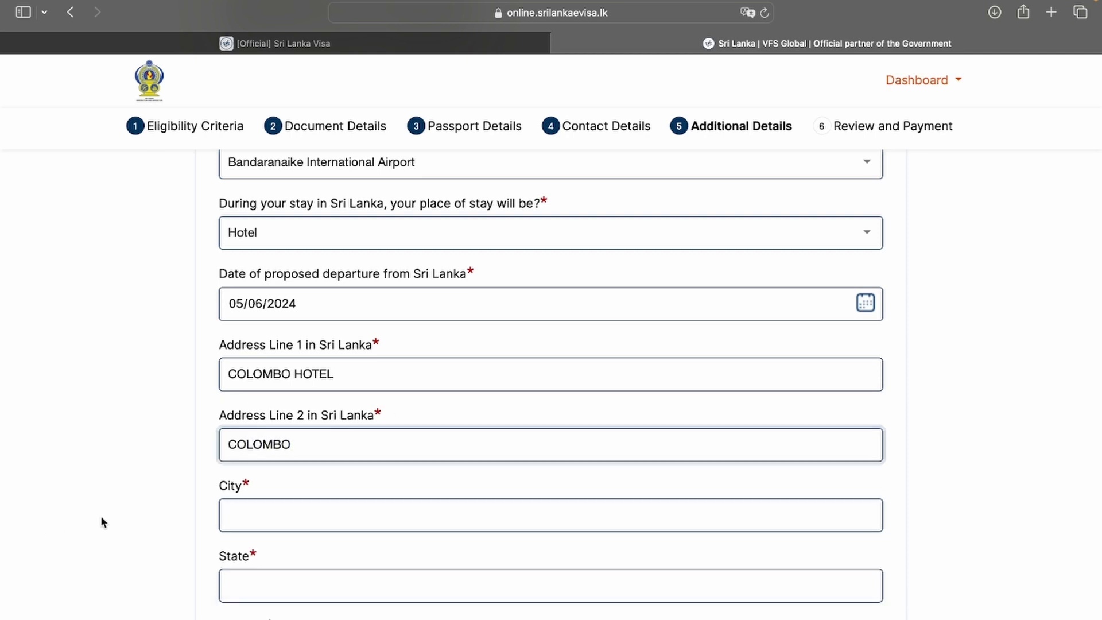
scroll(101, 517, down, 5)
click(258, 313)
text(COLOMBO)
key(Tab)
text(COLOMBO)
click(246, 455)
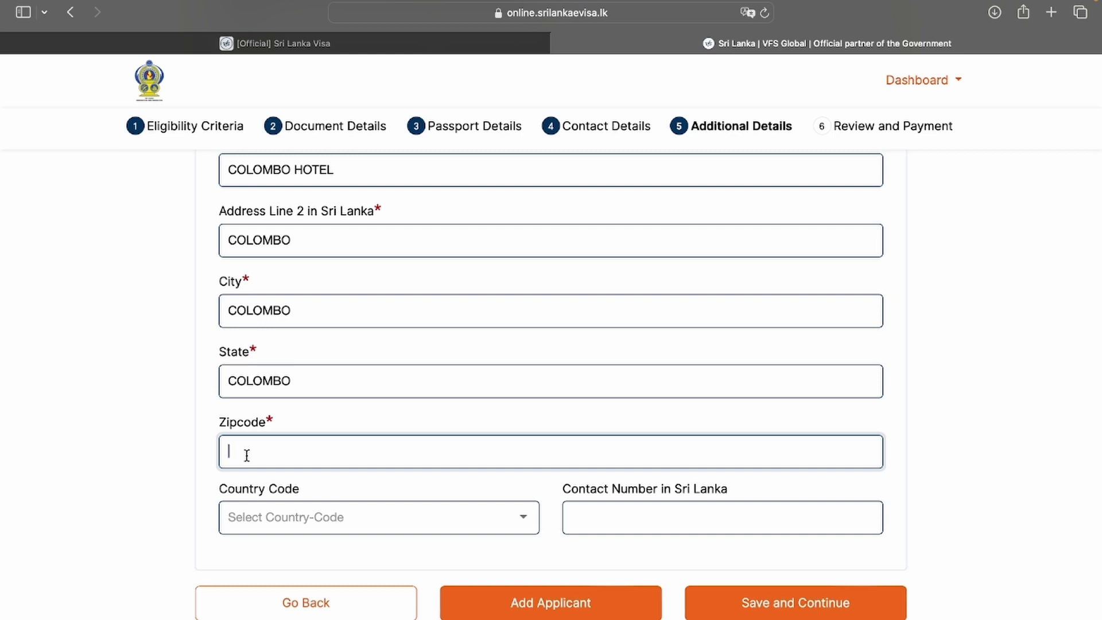
text(100023)
scroll(616, 449, down, 1)
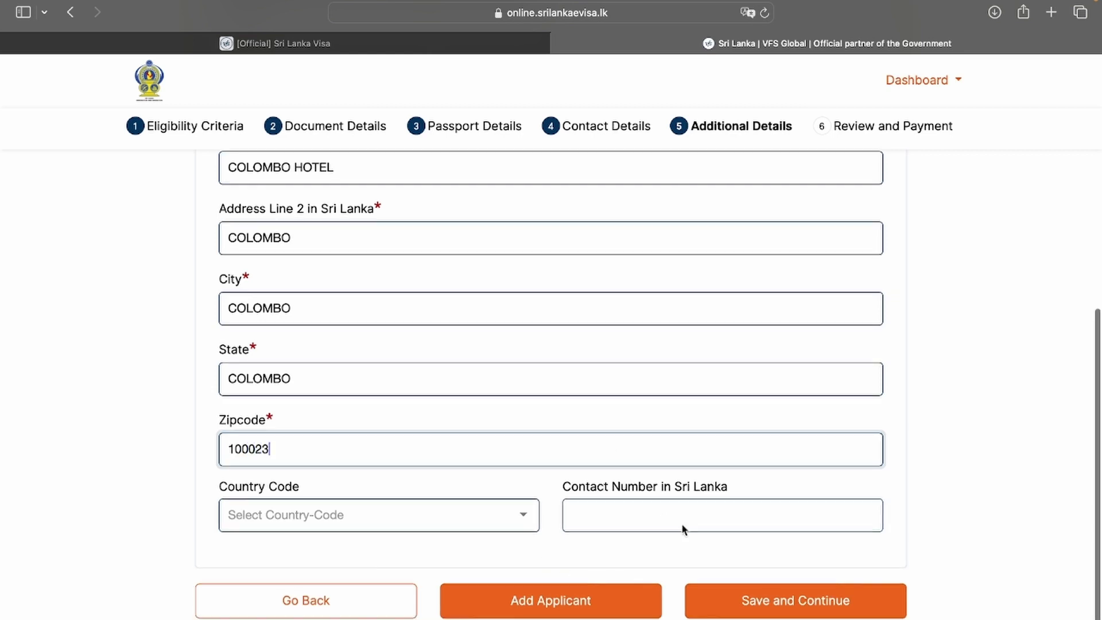
click(748, 603)
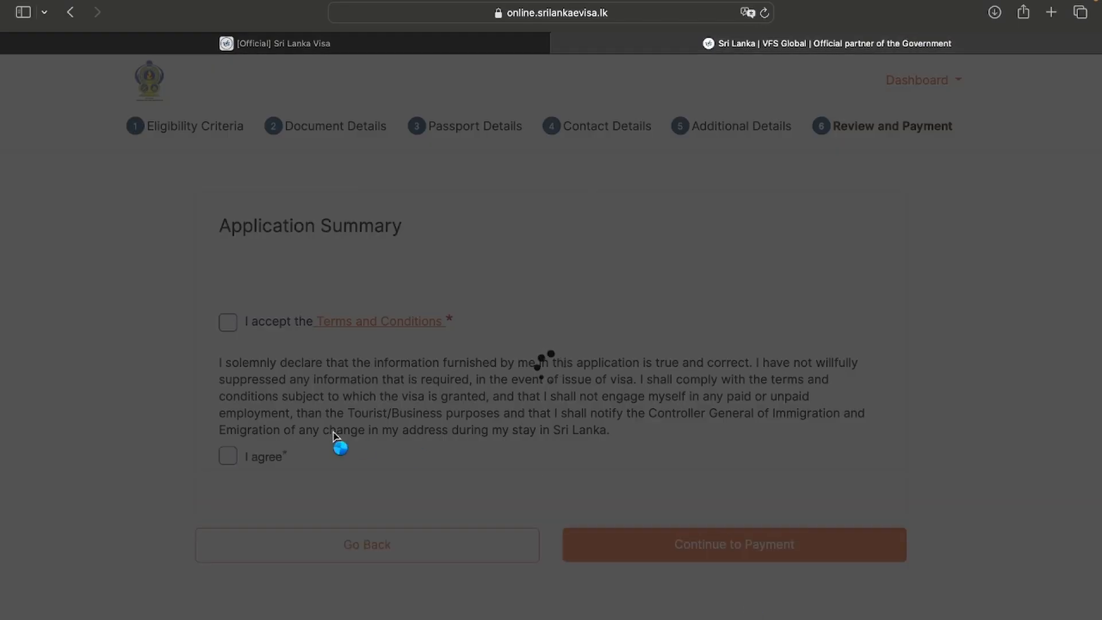
Accept the terms and declaration, then confirm the USD 10 application for payment
scroll(515, 480, down, 2)
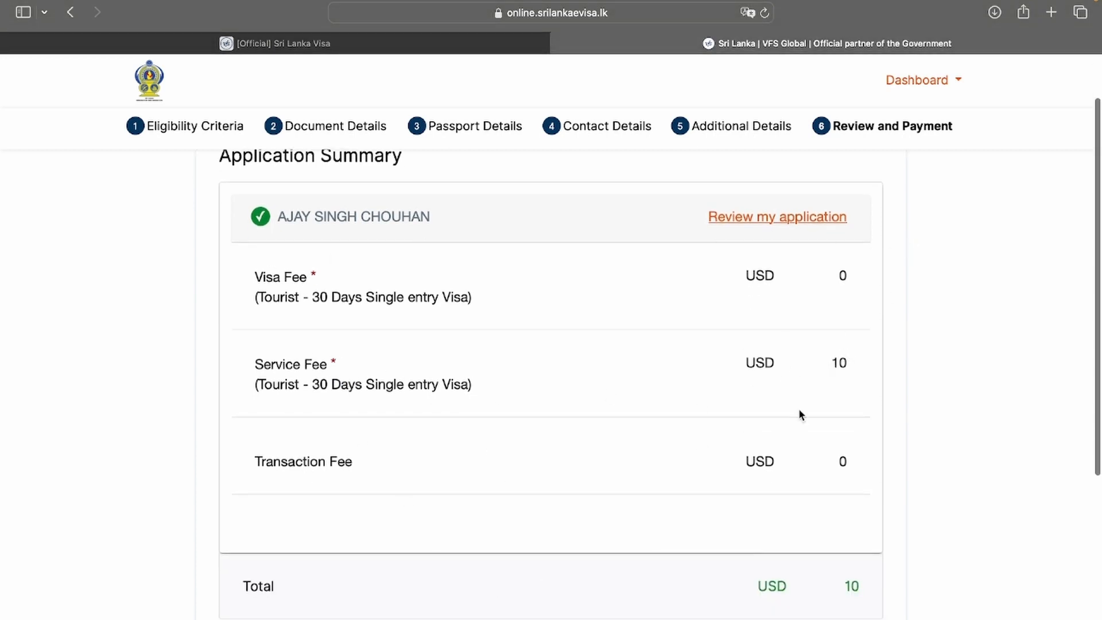
scroll(793, 418, down, 5)
scroll(795, 403, down, 1)
click(228, 459)
click(228, 592)
scroll(159, 288, up, 4)
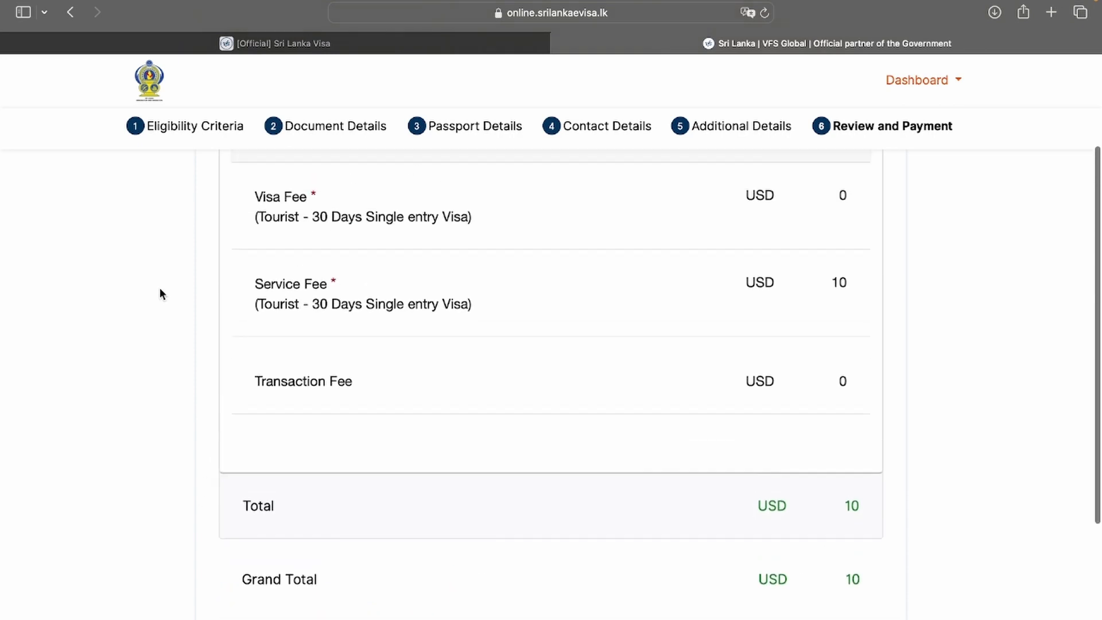
scroll(160, 293, up, 1)
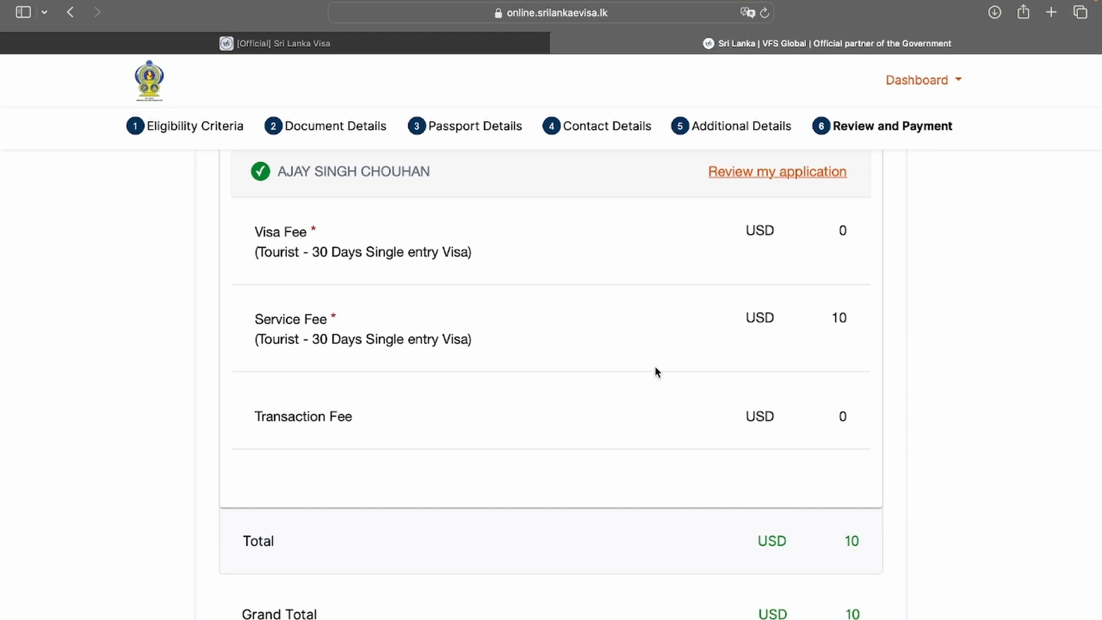
scroll(652, 393, down, 2)
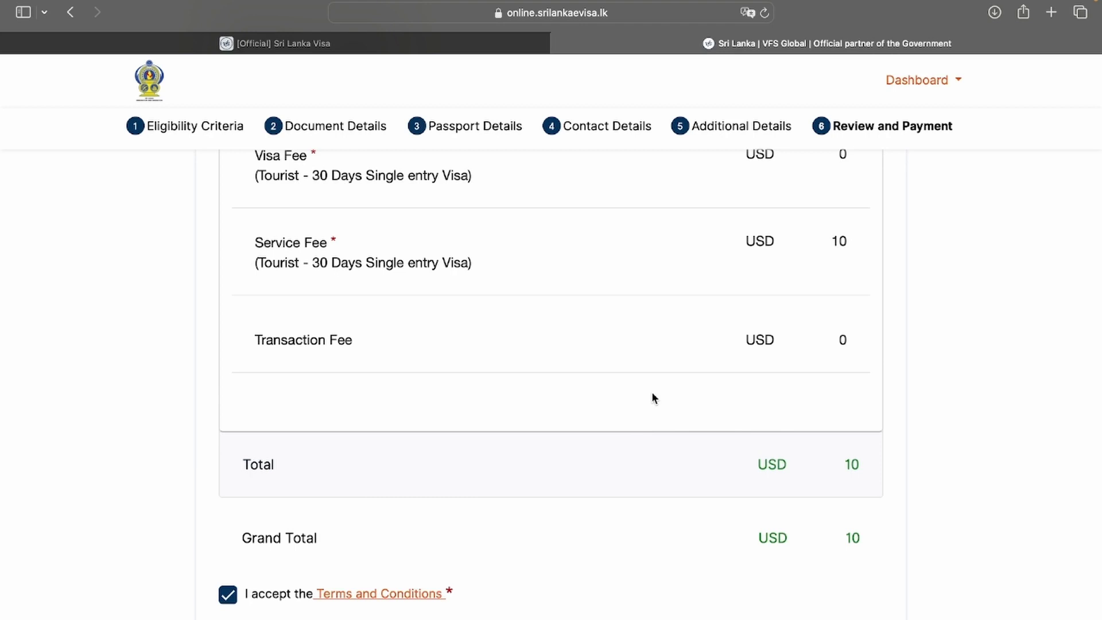
scroll(652, 396, down, 5)
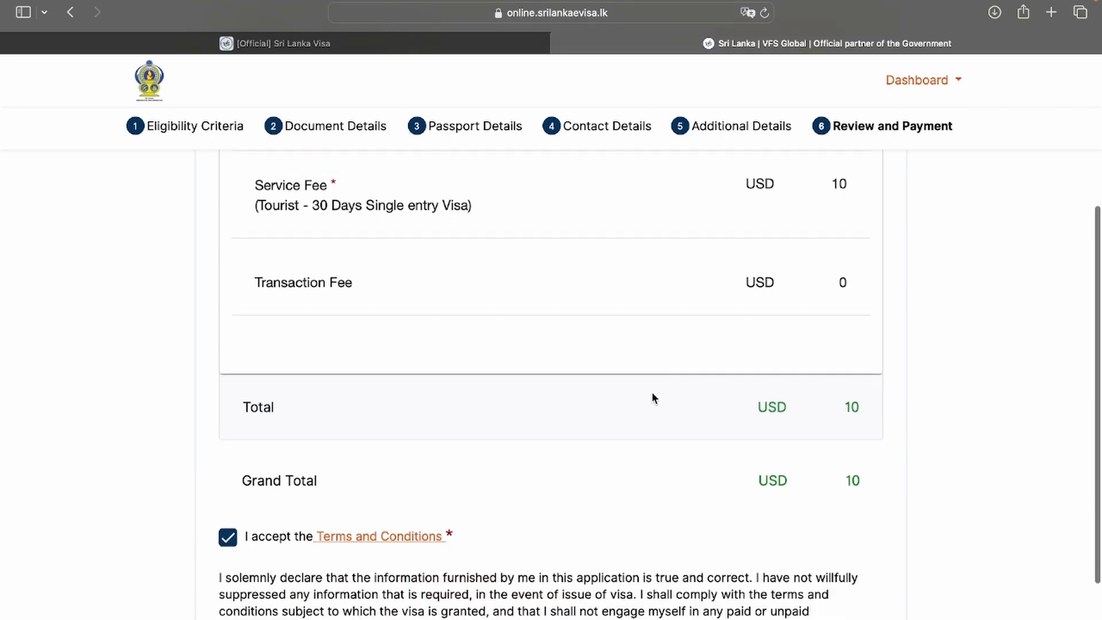
click(683, 613)
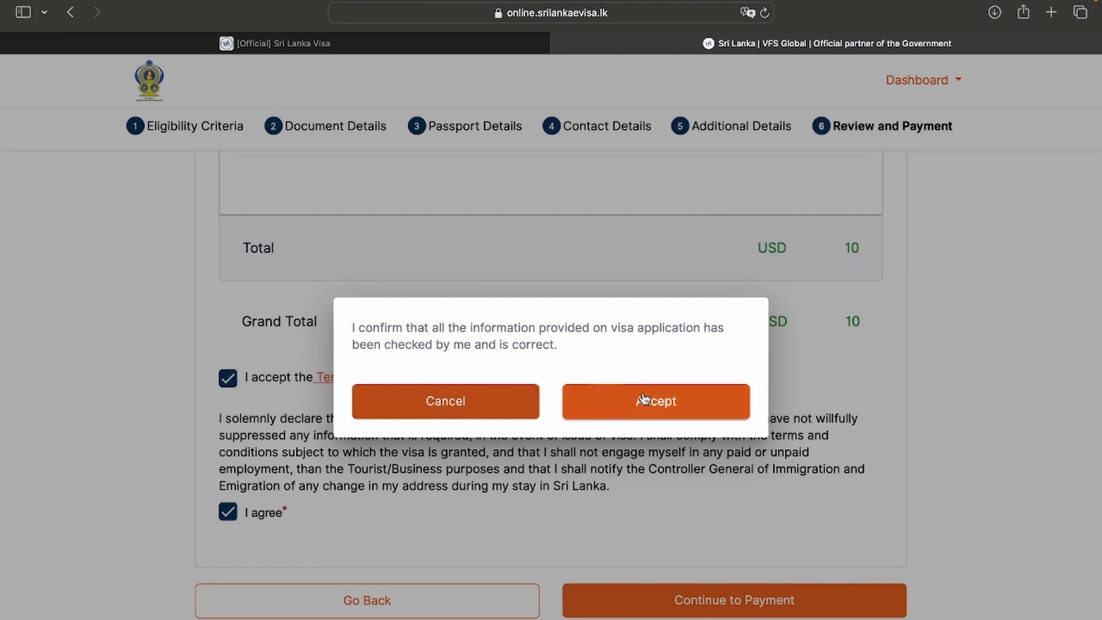
click(643, 399)
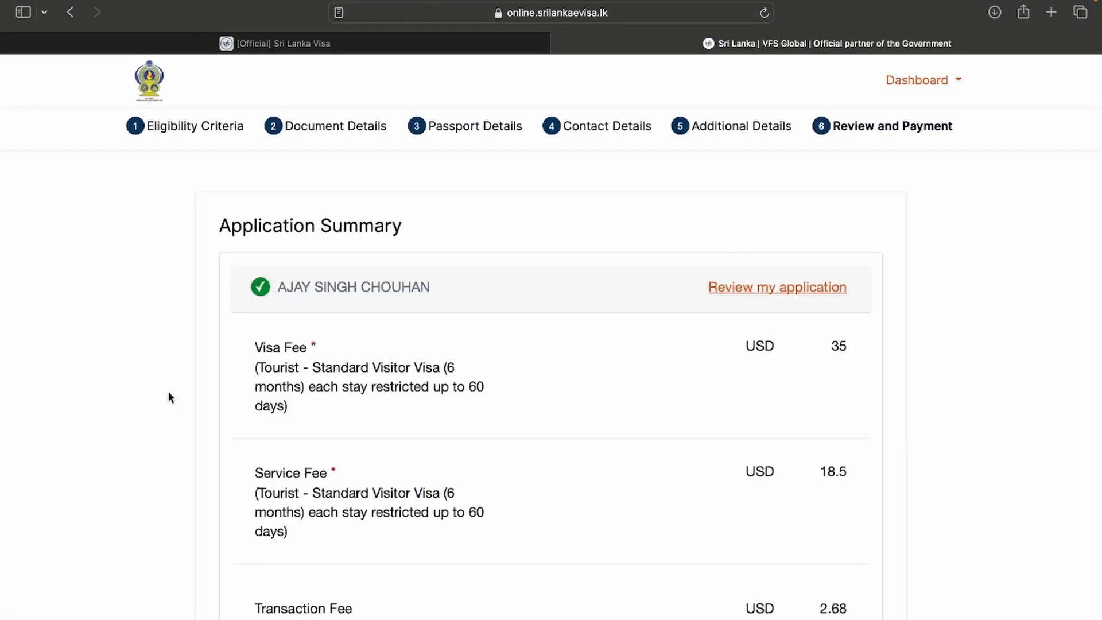
Scroll down the CCAvenue billing page for the USD 10.00 order
scroll(168, 393, down, 2)
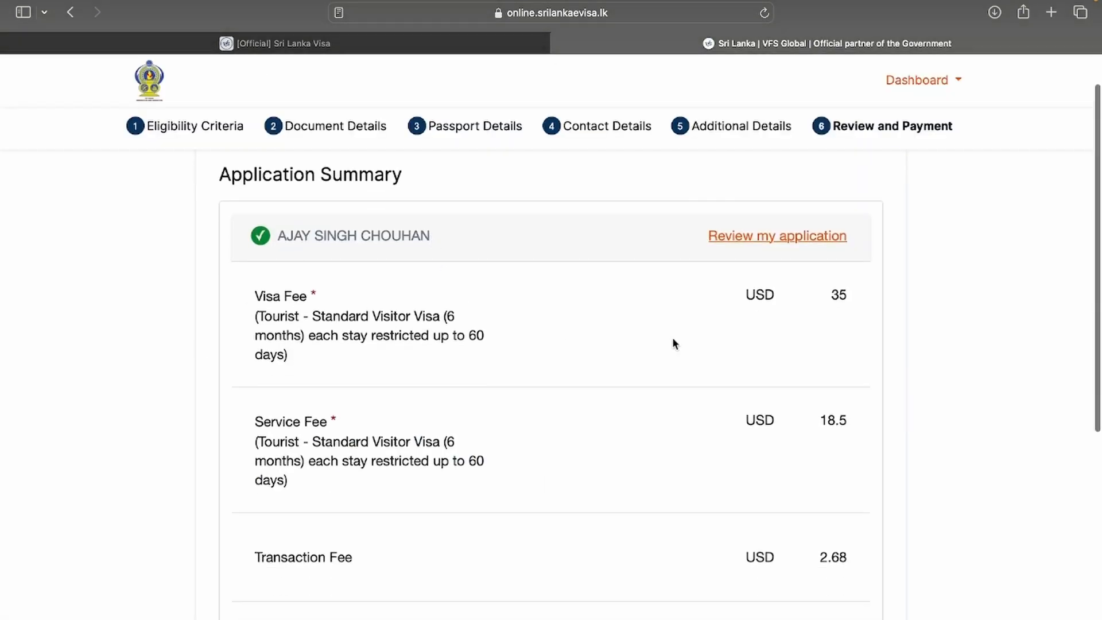
Scroll through fee totals: 6-month USD 56.18, 1-year USD 229.43, 10-year USD 1,069.43
scroll(637, 299, down, 3)
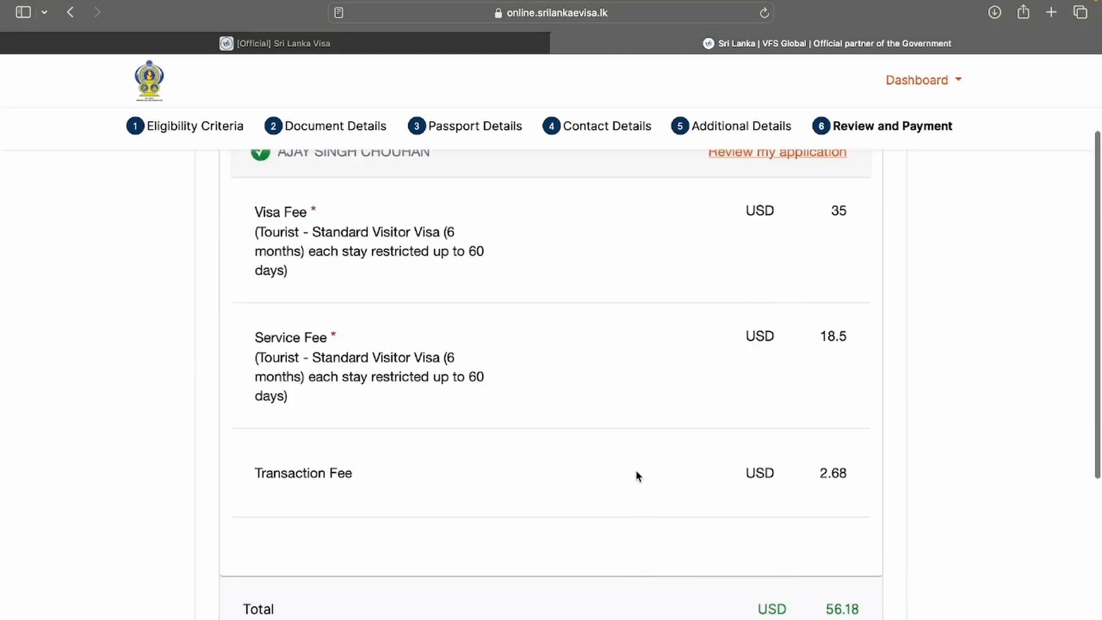
scroll(636, 473, down, 2)
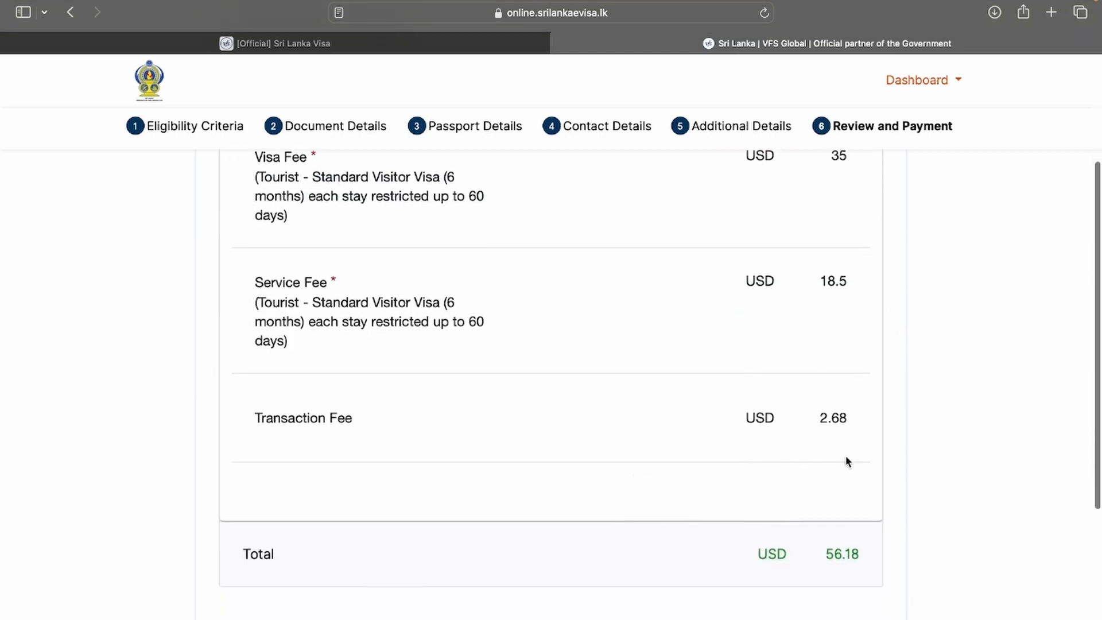
scroll(845, 459, down, 3)
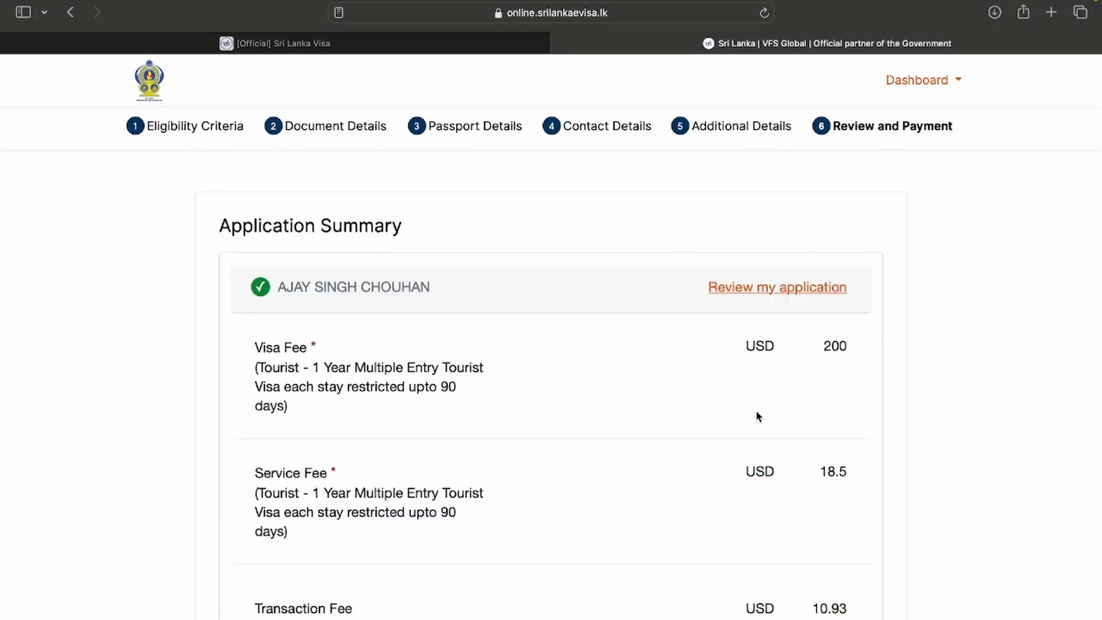
scroll(882, 412, down, 2)
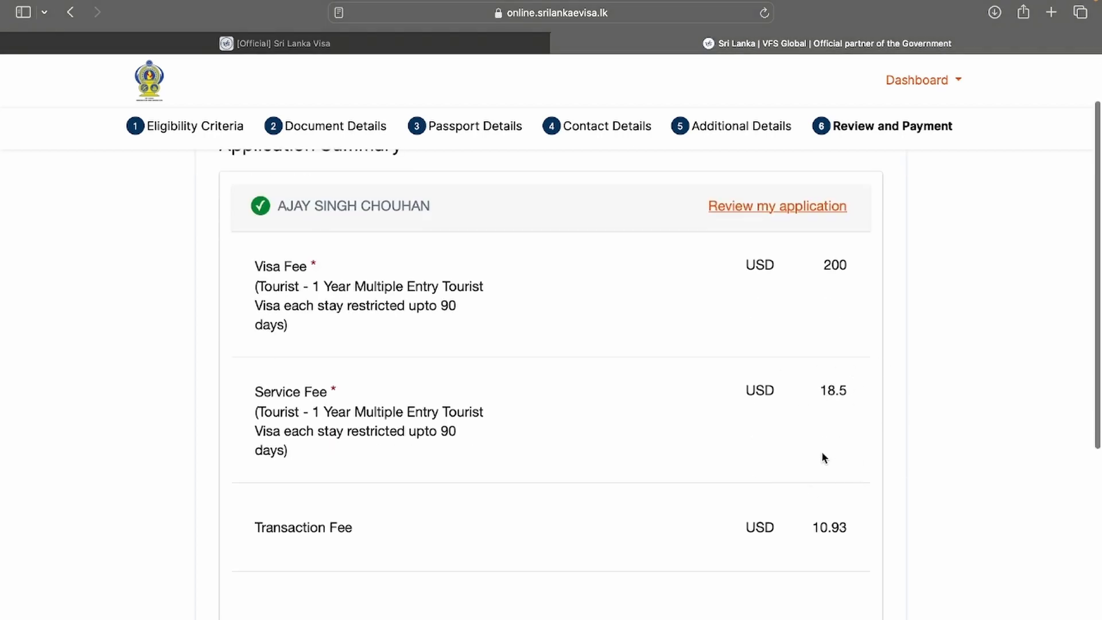
scroll(389, 588, down, 3)
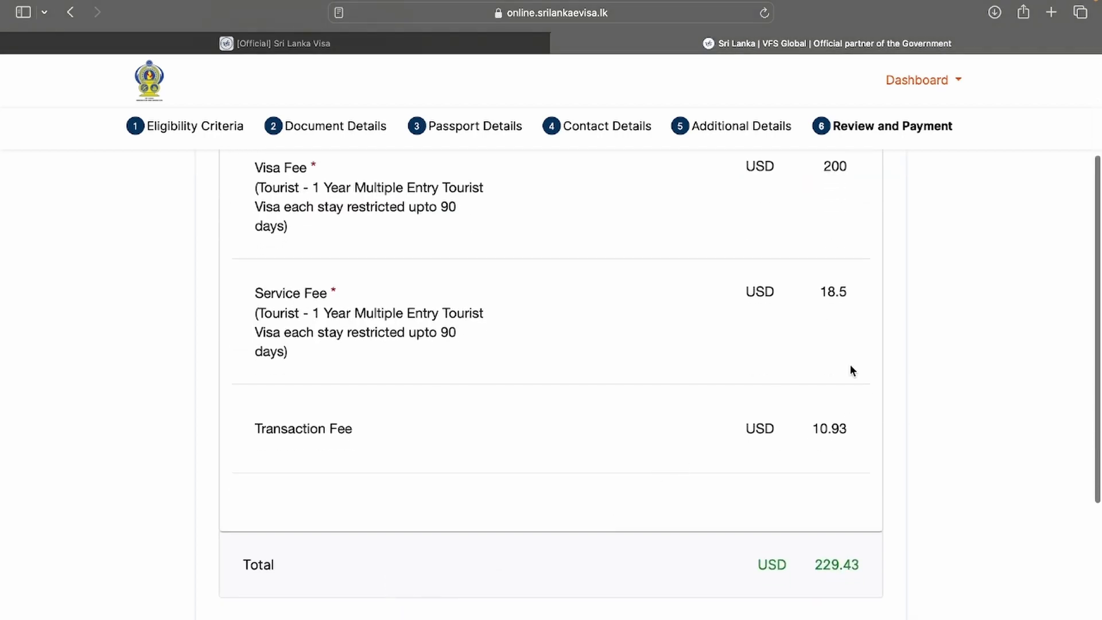
scroll(688, 483, down, 3)
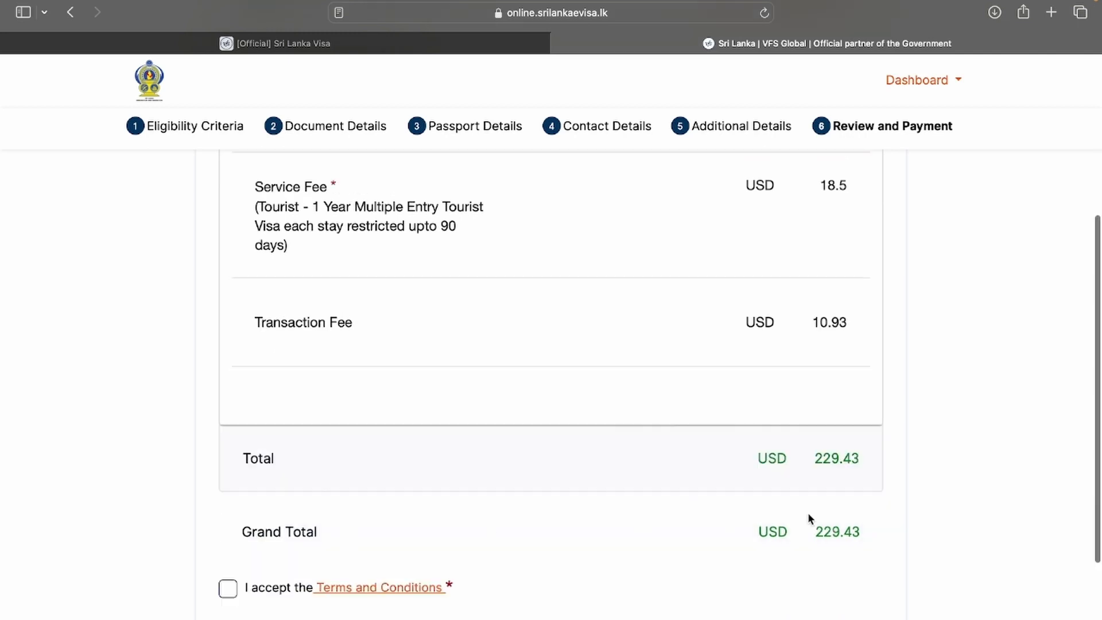
scroll(728, 542, down, 1)
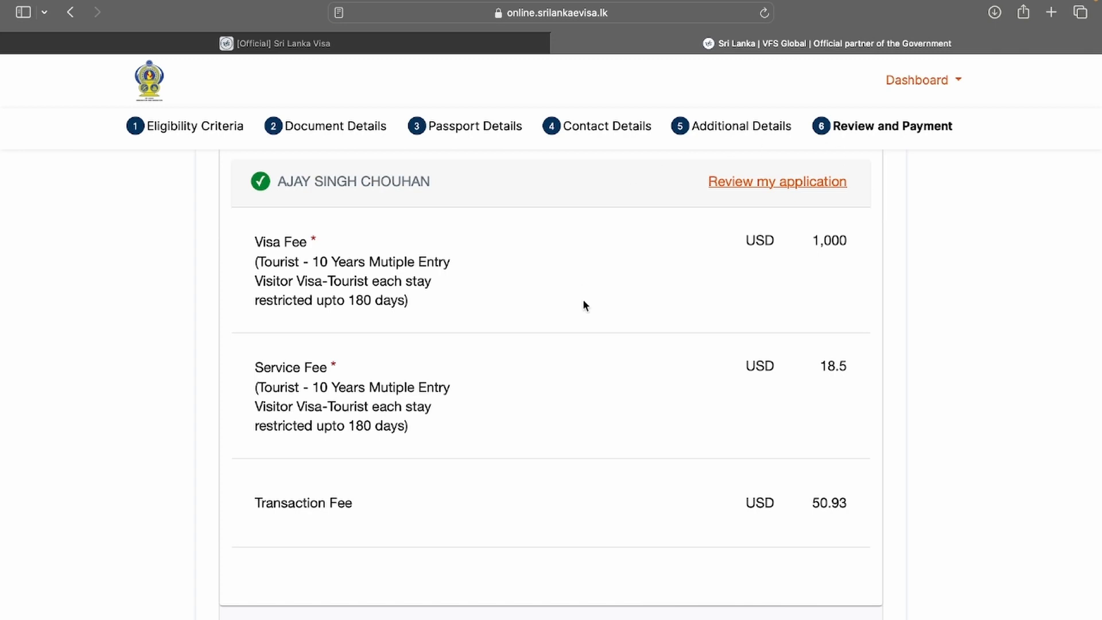
scroll(787, 308, down, 2)
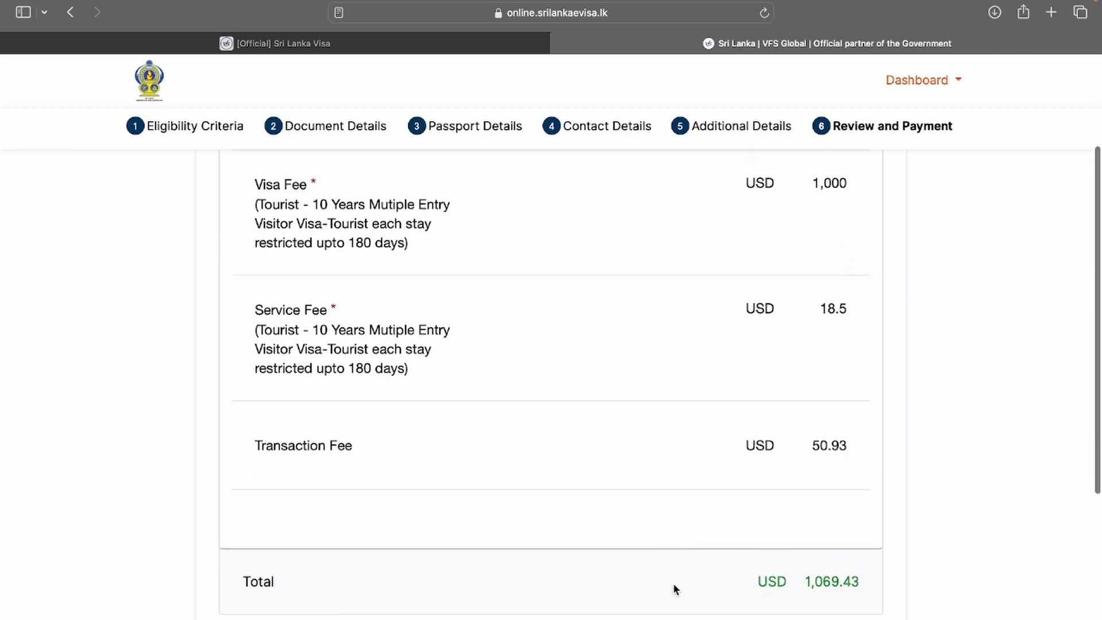
scroll(673, 582, down, 2)
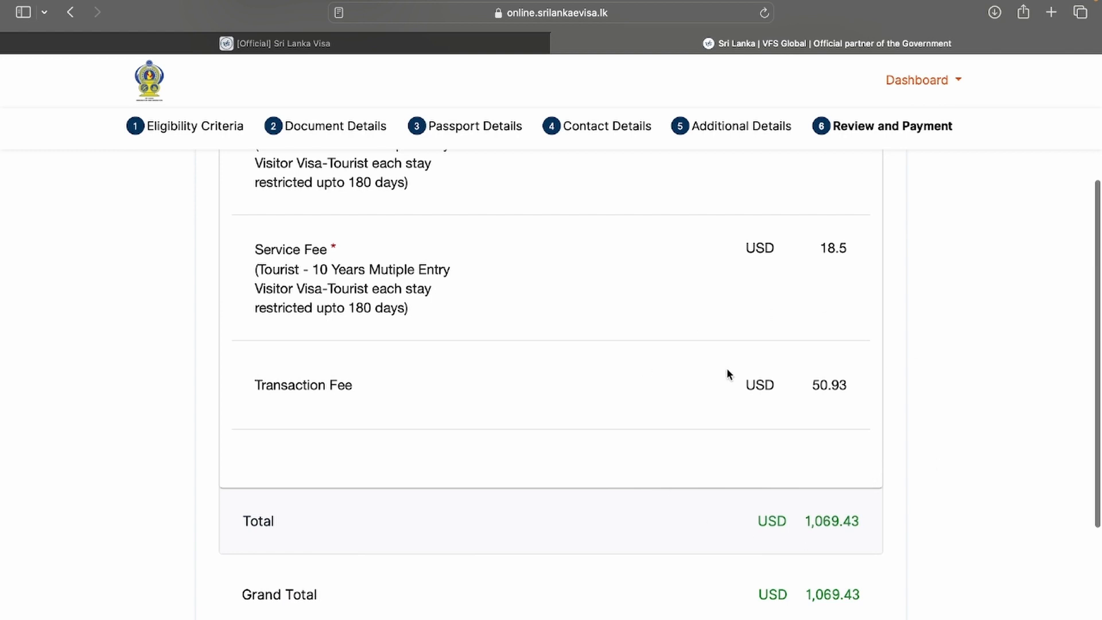
scroll(726, 367, down, 2)
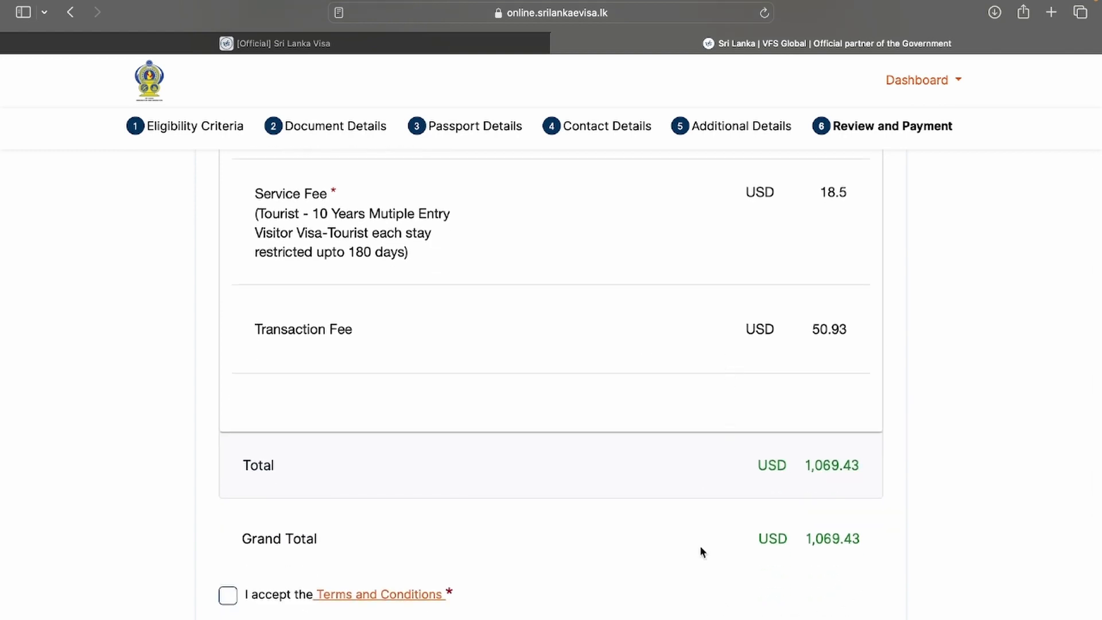
scroll(660, 347, up, 6)
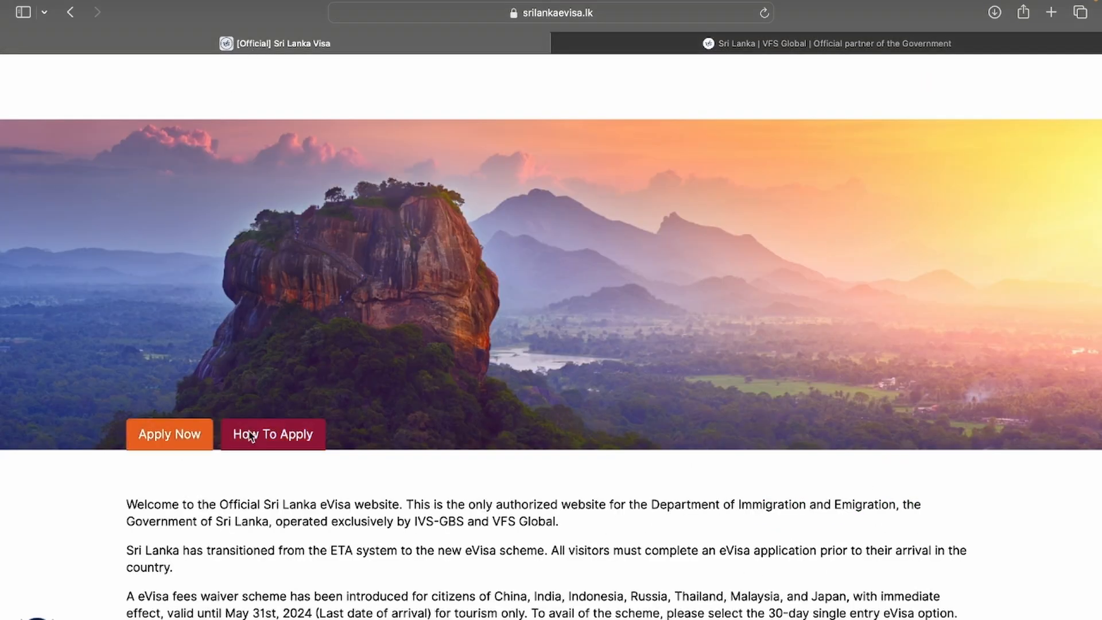
On srilankaevisa.lk, show the 'Tourist Visa - 2 Years - Multiple Entry' fee of USD 300
click(247, 435)
scroll(249, 431, down, 6)
scroll(248, 431, down, 20)
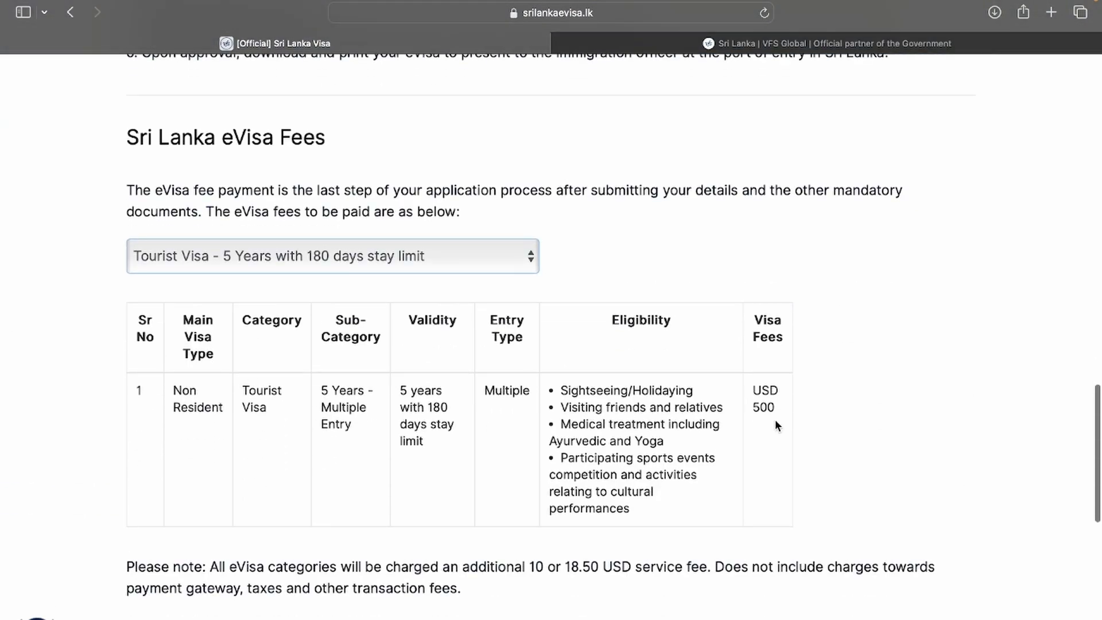
click(279, 261)
click(276, 226)
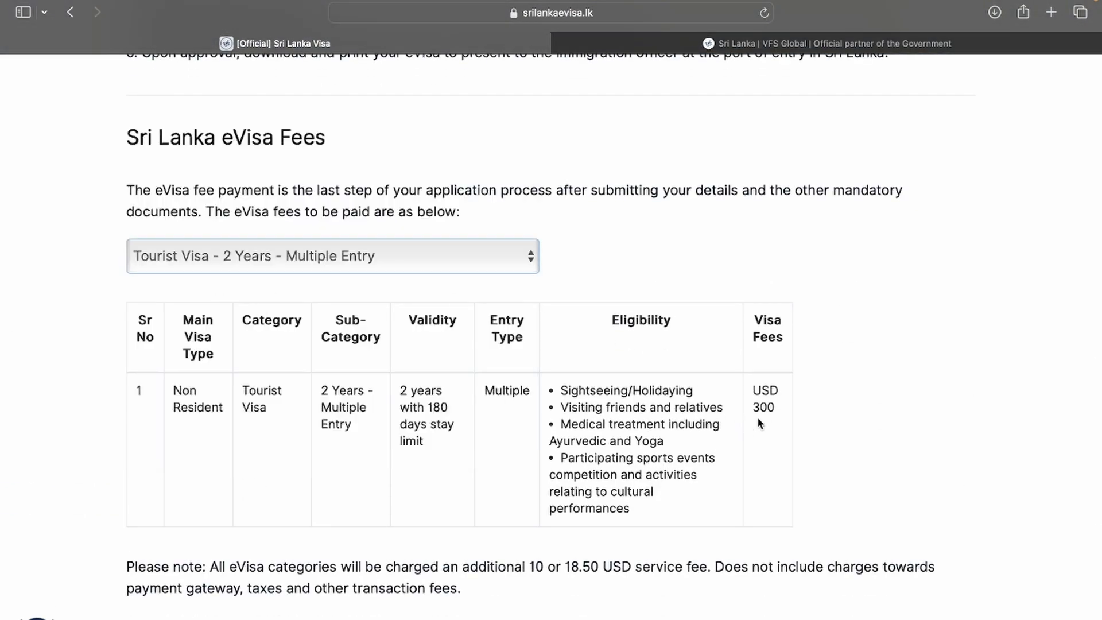